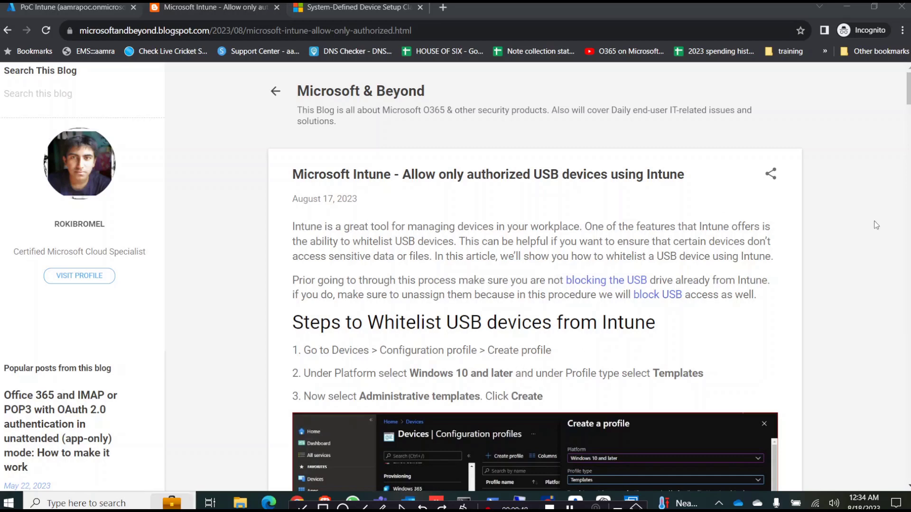
# Switch to the Microsoft Intune admin center and open the Configuration profiles list under Devices.
pyautogui.scroll(-1, 478, 194)
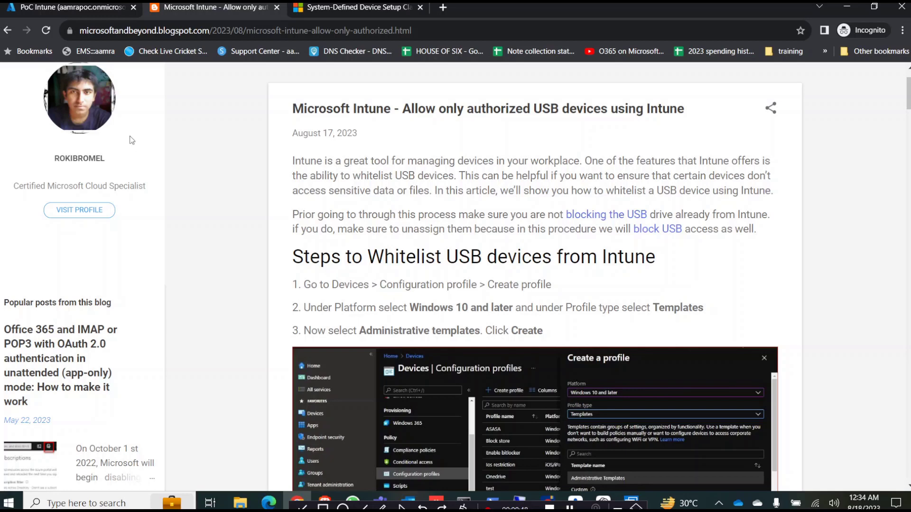
pyautogui.click(47, 6)
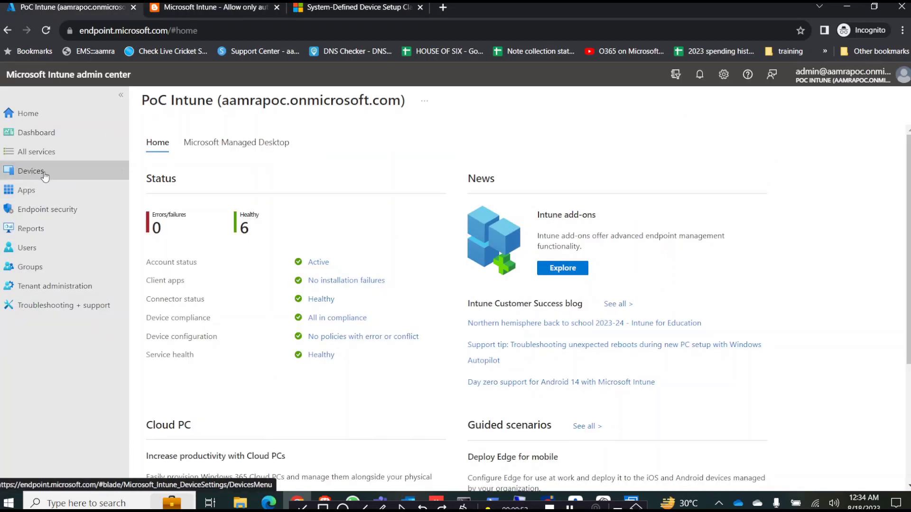
pyautogui.click(30, 174)
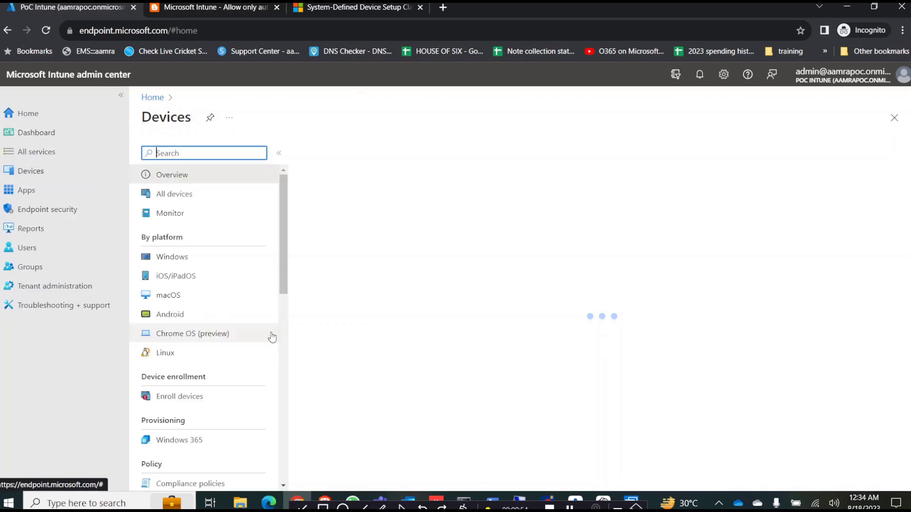
pyautogui.scroll(-4, 283, 255)
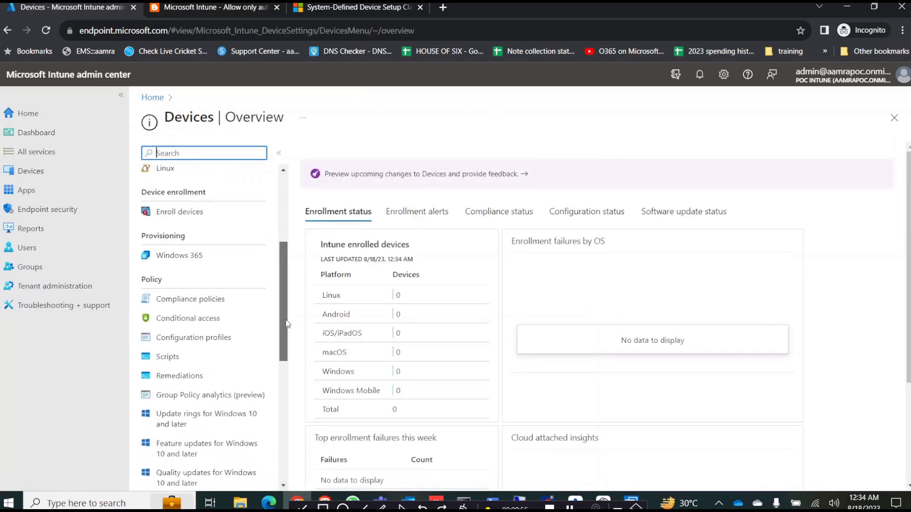
pyautogui.click(191, 338)
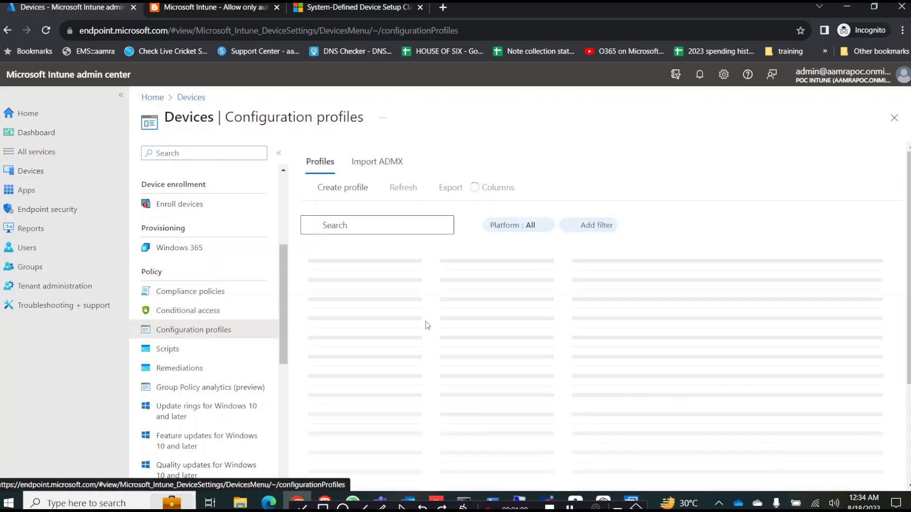
# Create a configuration profile for Windows 10 and later with profile type Templates, using Administrative templates.
pyautogui.click(338, 200)
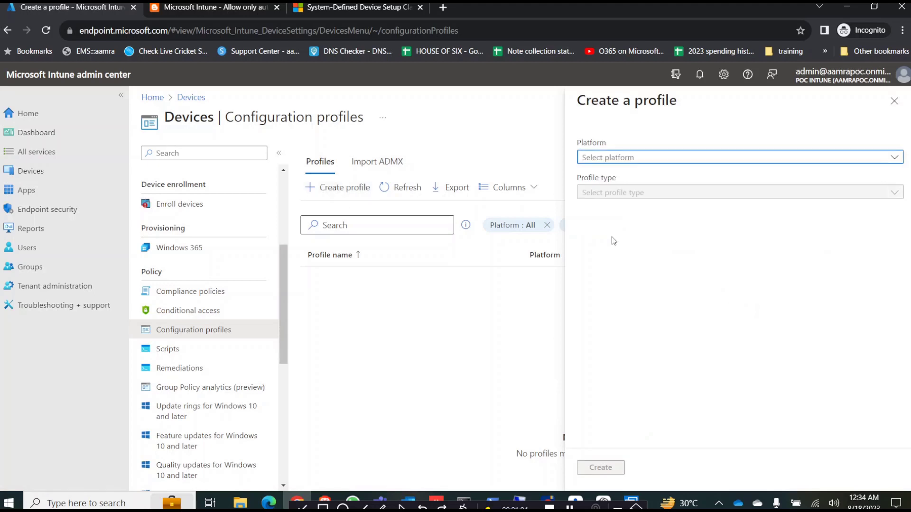
pyautogui.click(671, 159)
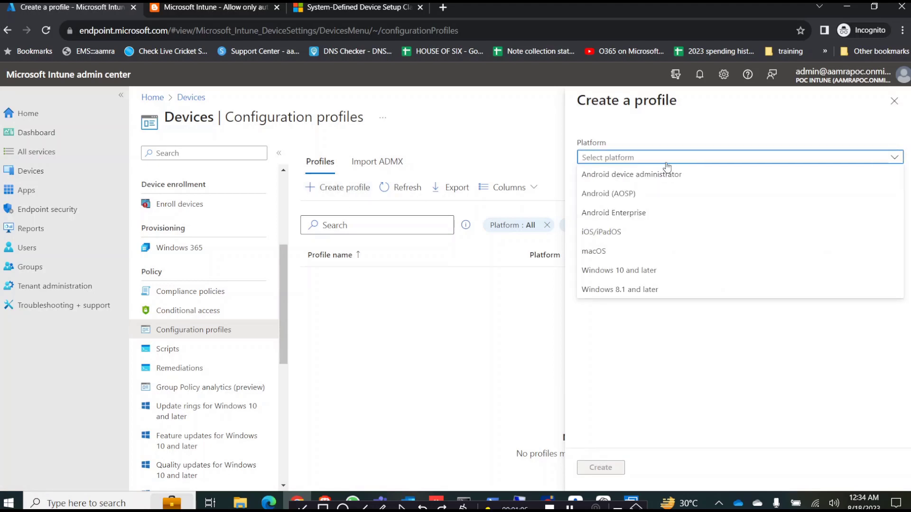
pyautogui.click(625, 274)
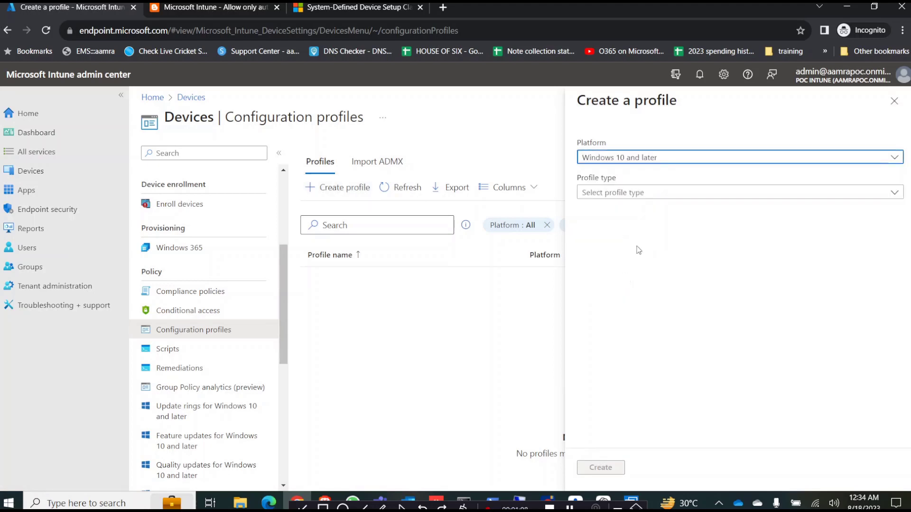
pyautogui.click(636, 193)
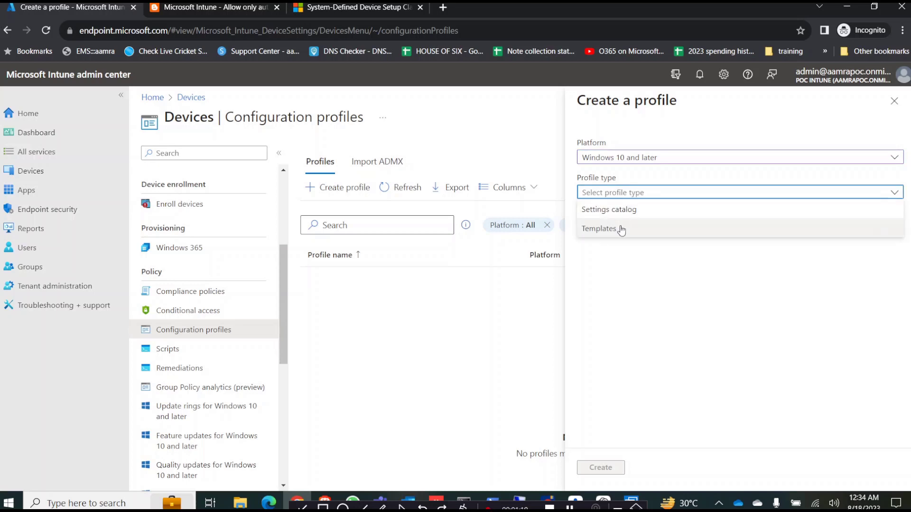
pyautogui.click(620, 229)
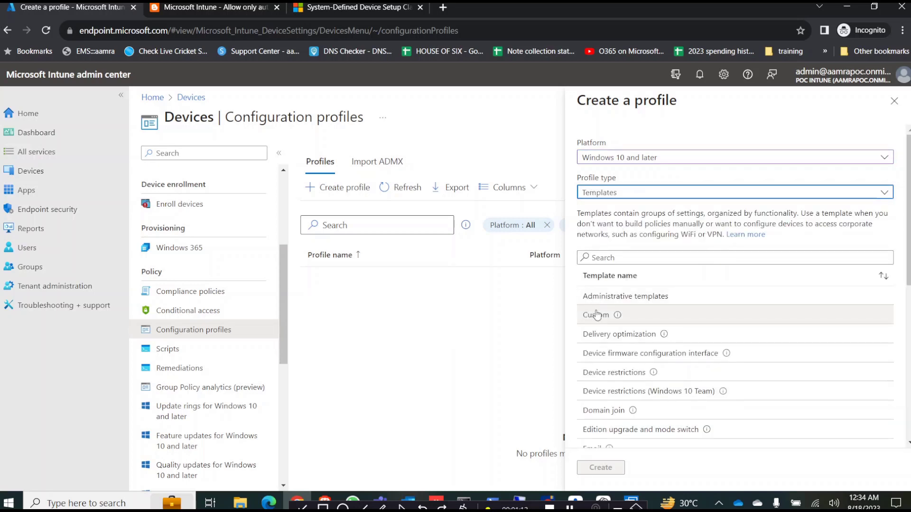
pyautogui.click(648, 304)
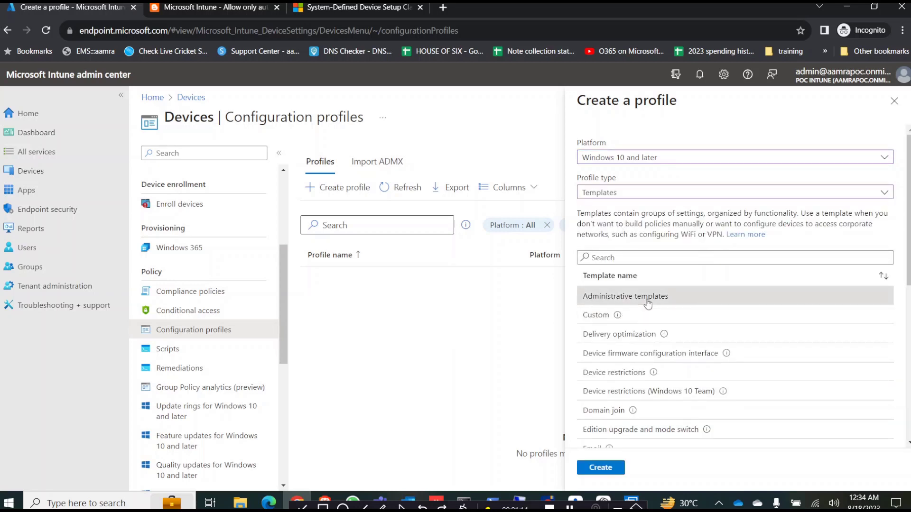
pyautogui.click(611, 473)
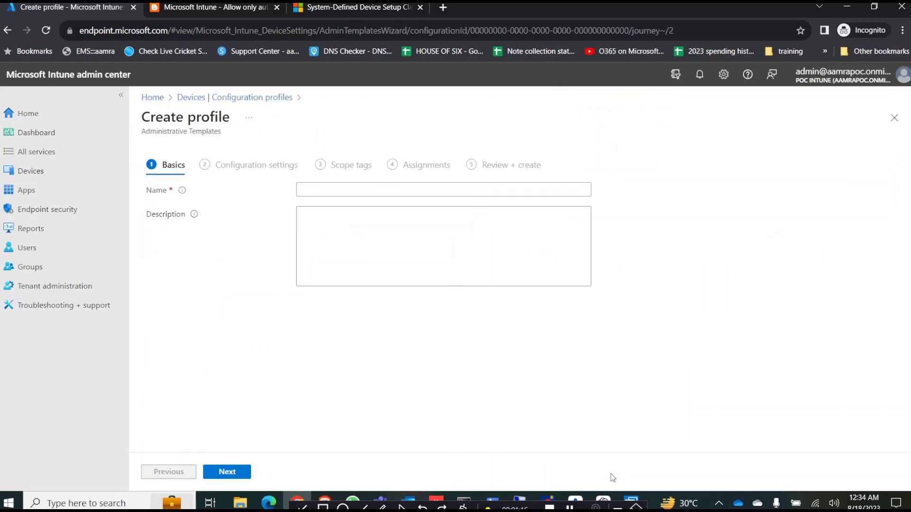
# Name the profile "Allow authorized USB devices", leave the description empty and proceed to the configuration settings.
pyautogui.click(334, 192)
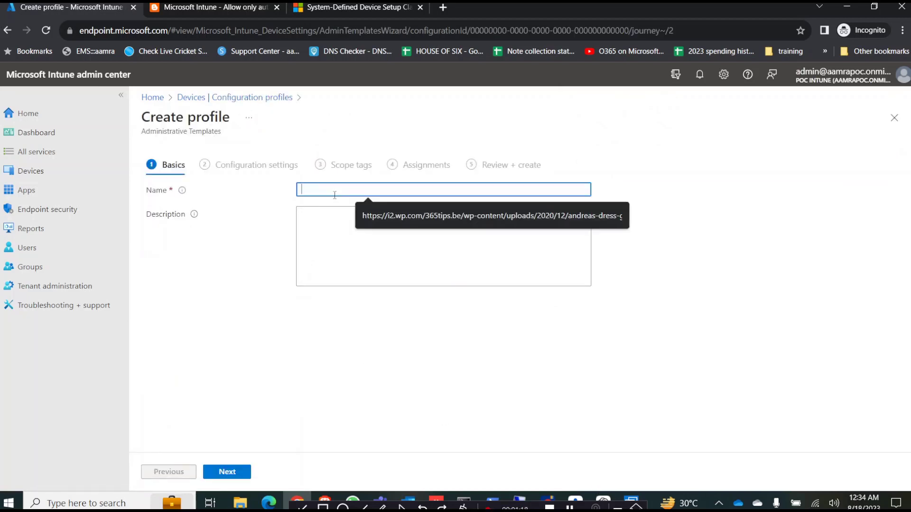
pyautogui.write('Allow ')
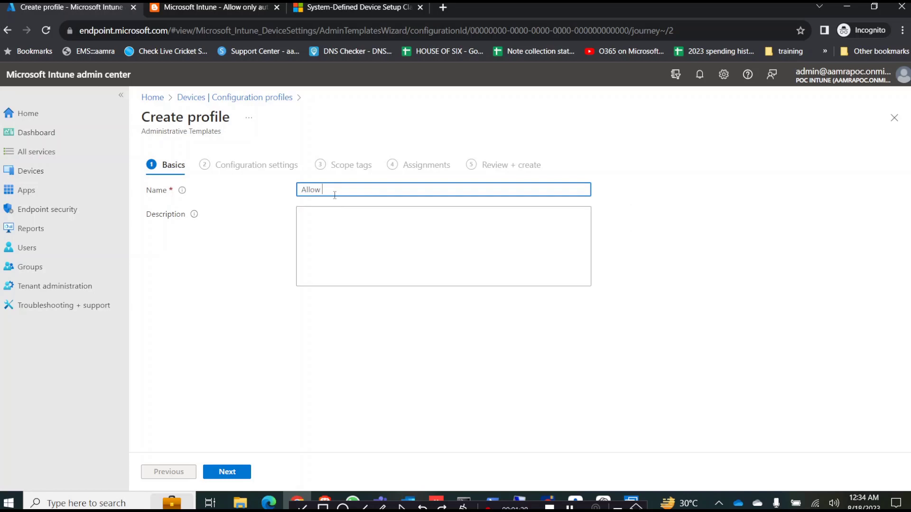
pyautogui.write('authorized USB devices')
pyautogui.click(368, 233)
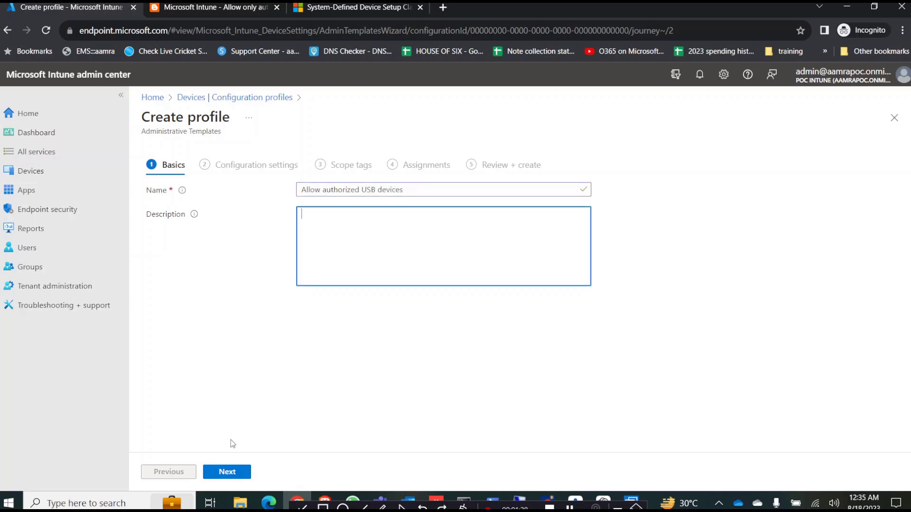
pyautogui.click(232, 479)
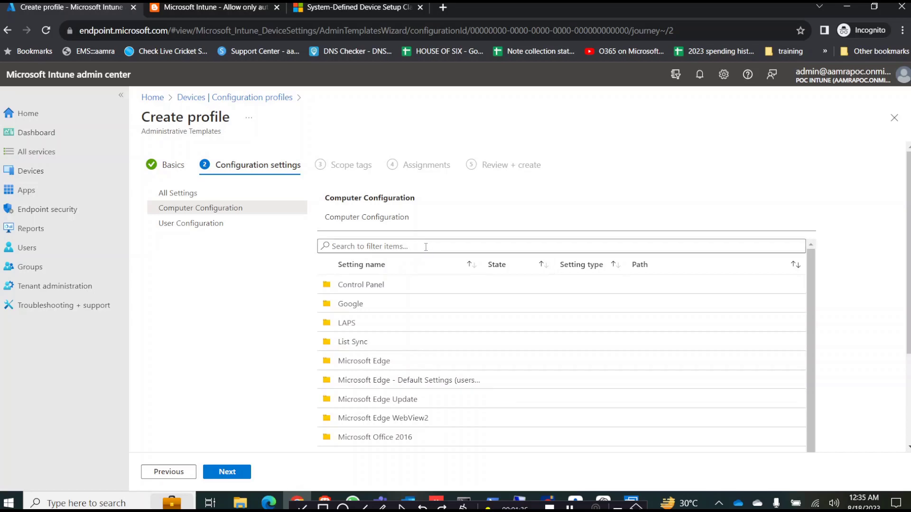
# Copy the setting name "Prevent installation of devices not described by other policy settings" from step 5 of the blog article.
pyautogui.click(211, 8)
pyautogui.moveTo(907, 103); pyautogui.dragTo(907, 139)
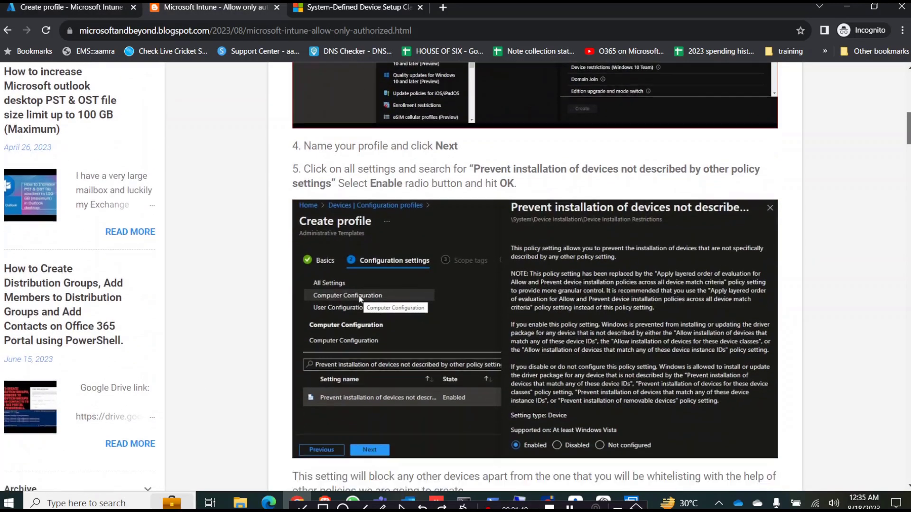
pyautogui.scroll(-2, 358, 103)
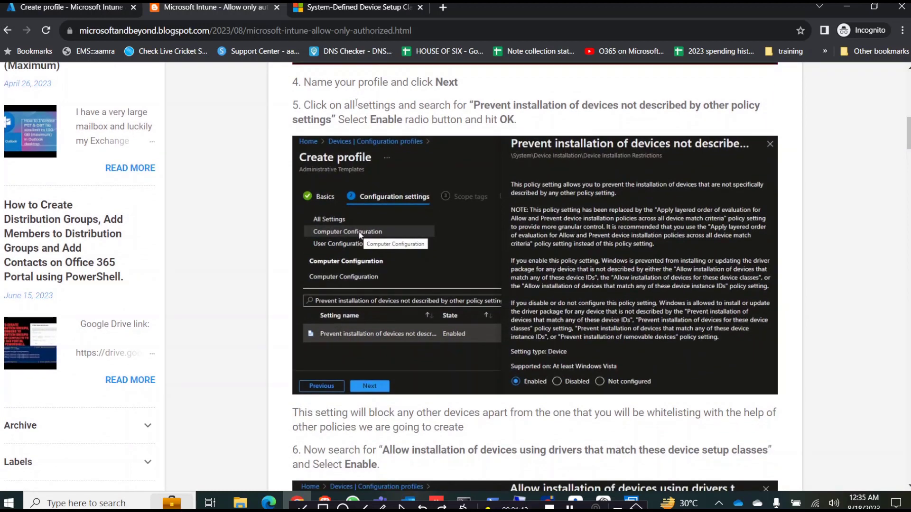
pyautogui.moveTo(473, 105); pyautogui.dragTo(333, 124)
pyautogui.hotkey('ctrl', 'c')
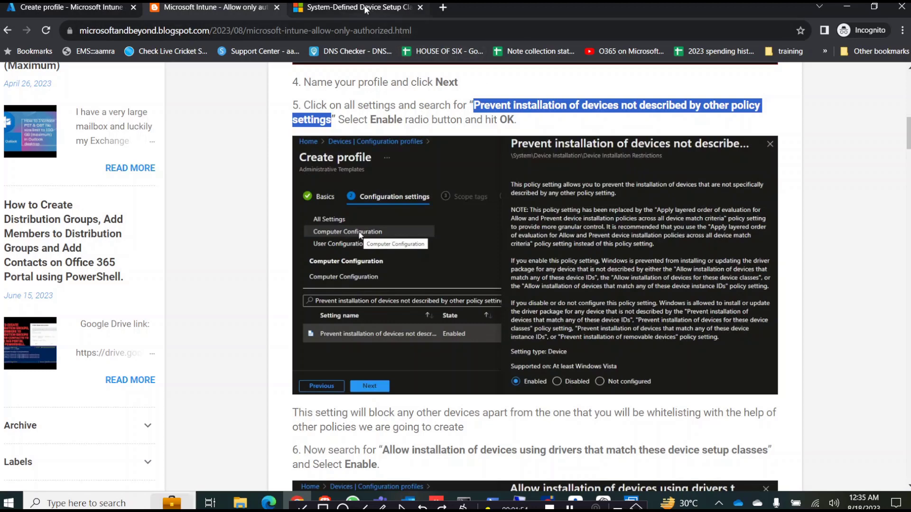
# Find "Prevent installation of devices not described by other policy settings" in the profile's Computer Configuration and set it to Enabled.
pyautogui.click(69, 9)
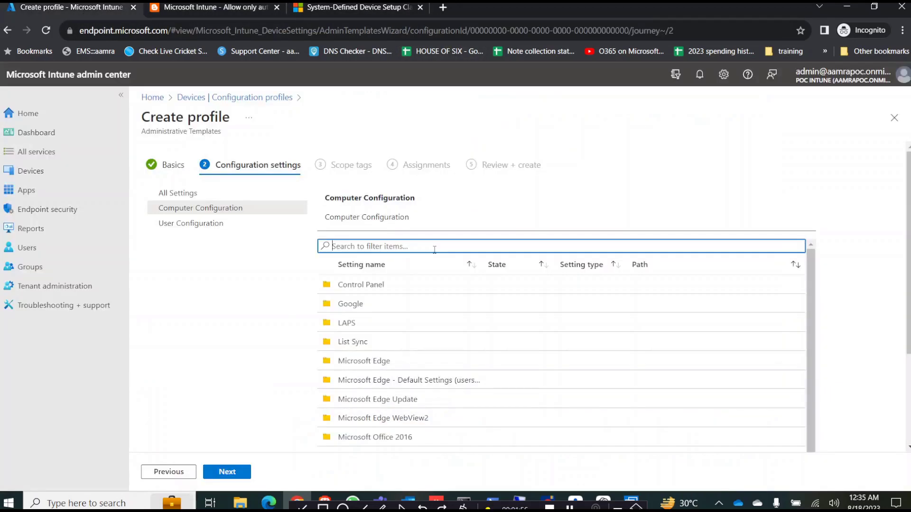
pyautogui.hotkey('ctrl', 'v')
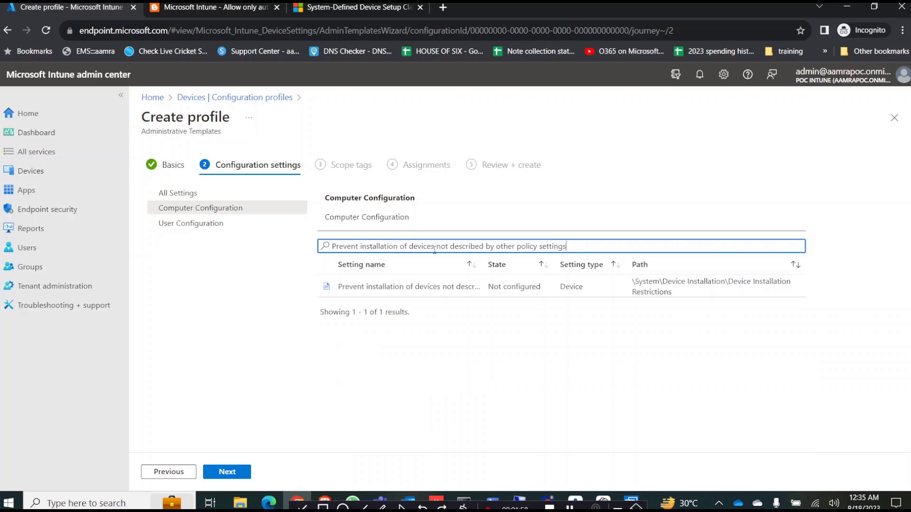
pyautogui.click(413, 290)
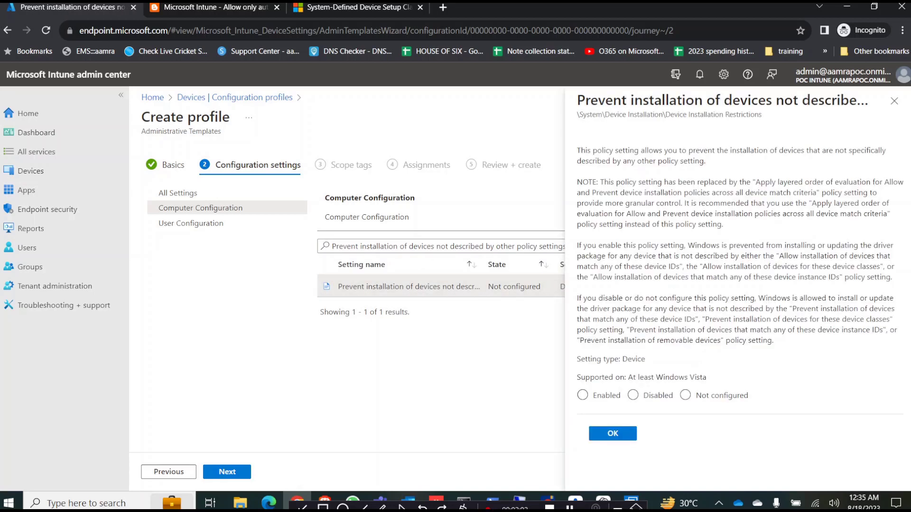
pyautogui.click(583, 395)
pyautogui.click(626, 436)
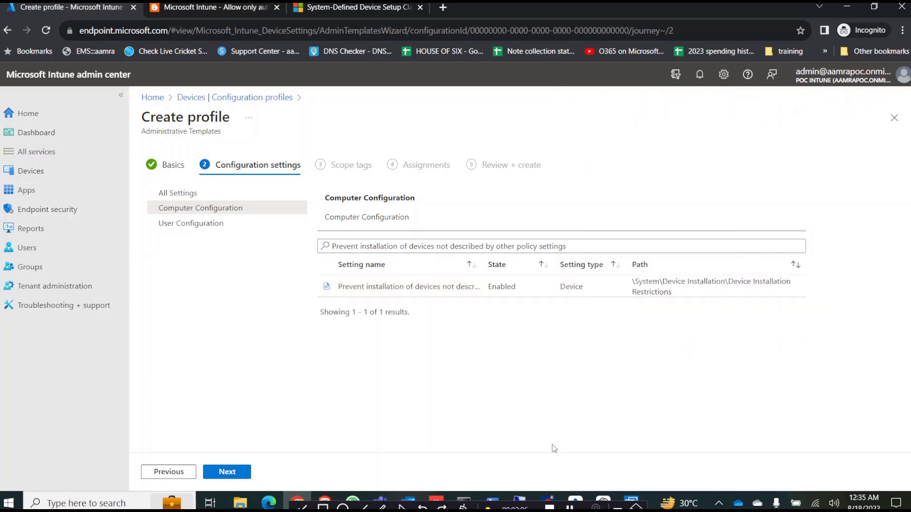
# Copy the setting name "Allow installation of devices using drivers that match these device setup classes" from step 6 of the blog article.
pyautogui.click(190, 7)
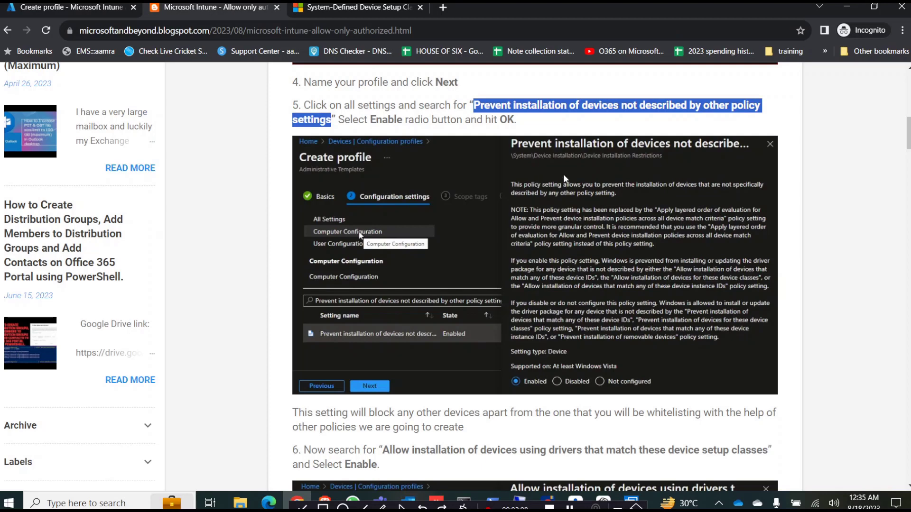
pyautogui.scroll(-3, 908, 147)
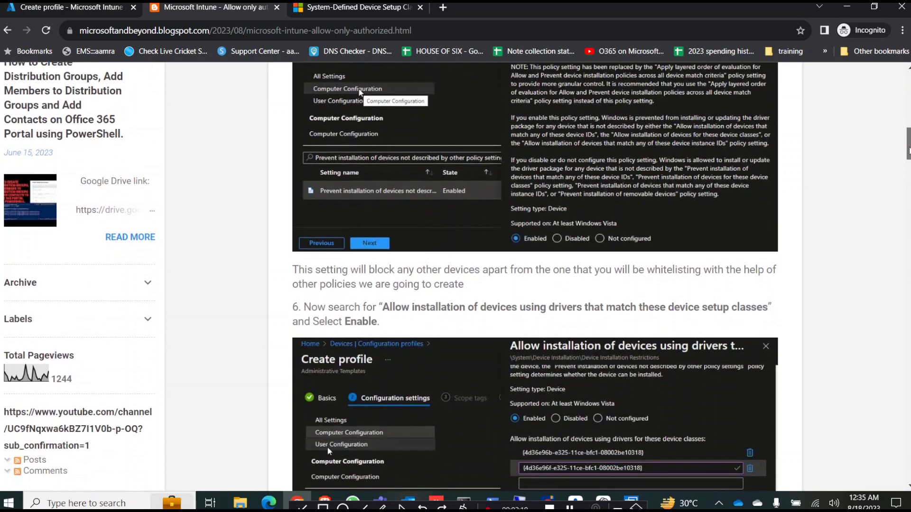
pyautogui.scroll(-2, 908, 147)
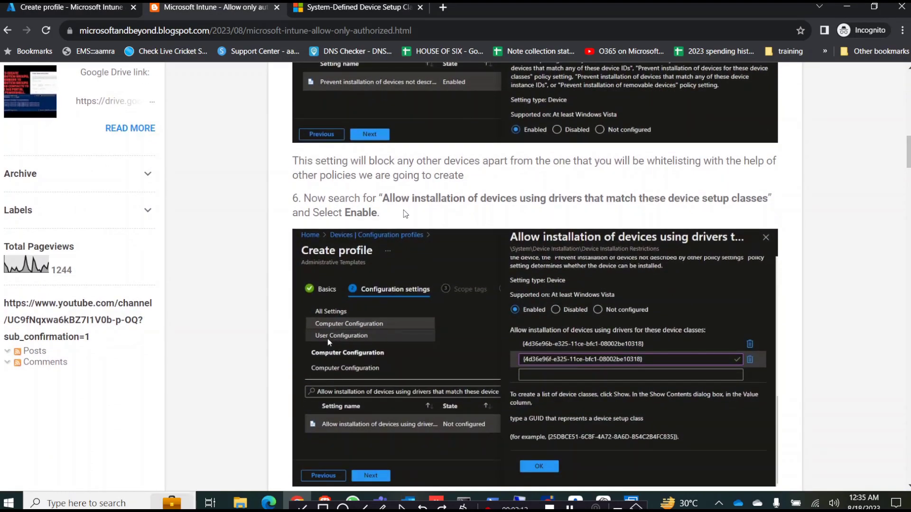
pyautogui.moveTo(385, 201); pyautogui.dragTo(769, 198)
pyautogui.hotkey('ctrl', 'c')
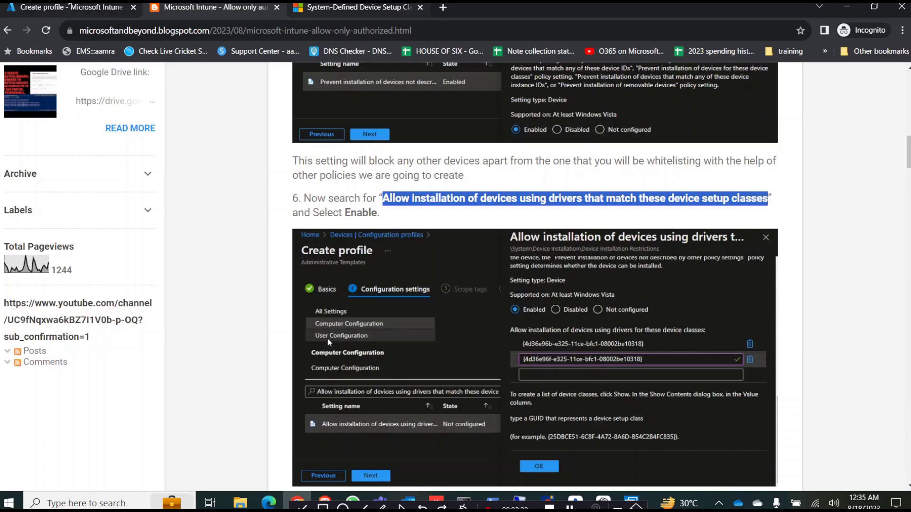
# Replace the Computer Configuration search with "Allow installation of devices using drivers that match these device setup classes".
pyautogui.click(72, 7)
pyautogui.moveTo(571, 250); pyautogui.dragTo(283, 253)
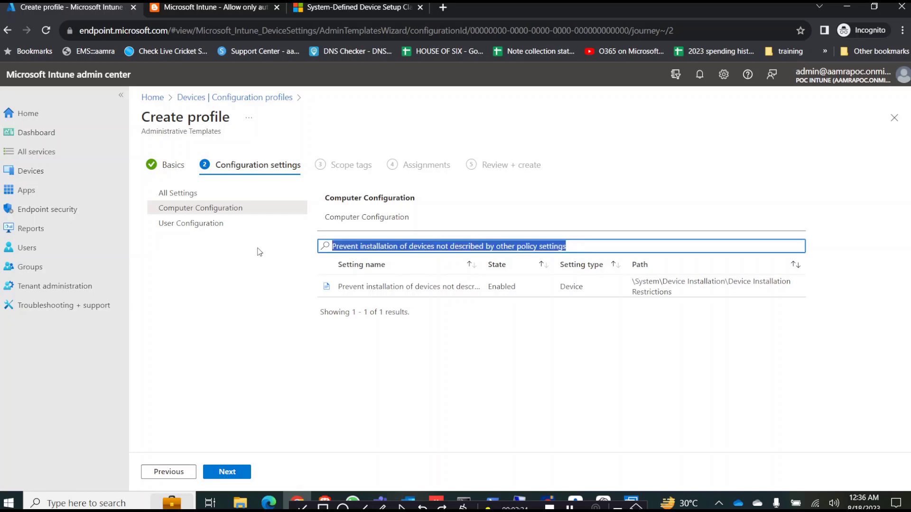
pyautogui.press('BackSpace')
pyautogui.hotkey('ctrl', 'v')
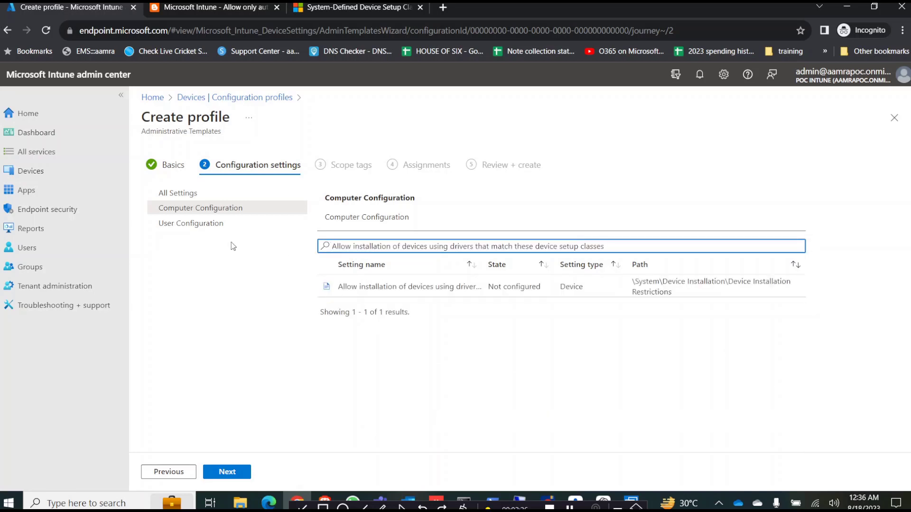
# Open the found device setup classes setting, select Enabled and activate its first device class entry.
pyautogui.click(424, 290)
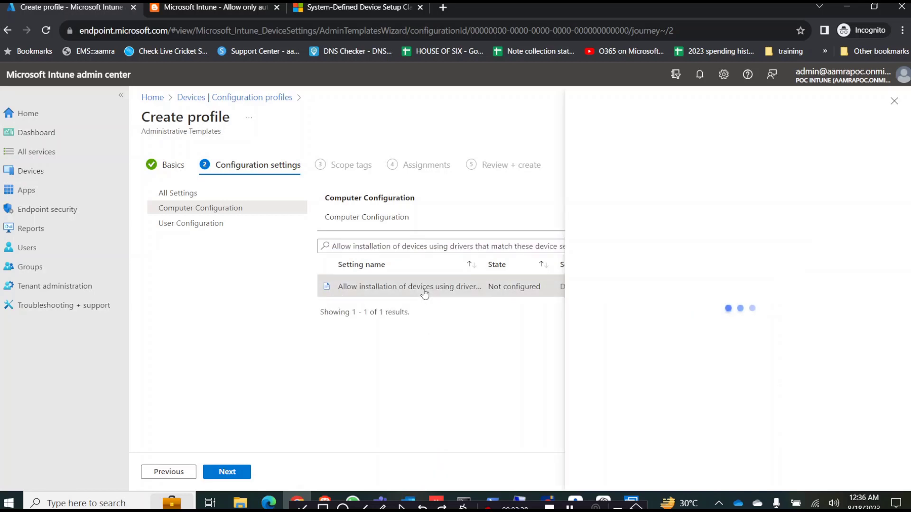
pyautogui.moveTo(907, 159); pyautogui.dragTo(907, 323)
pyautogui.click(593, 307)
pyautogui.click(606, 347)
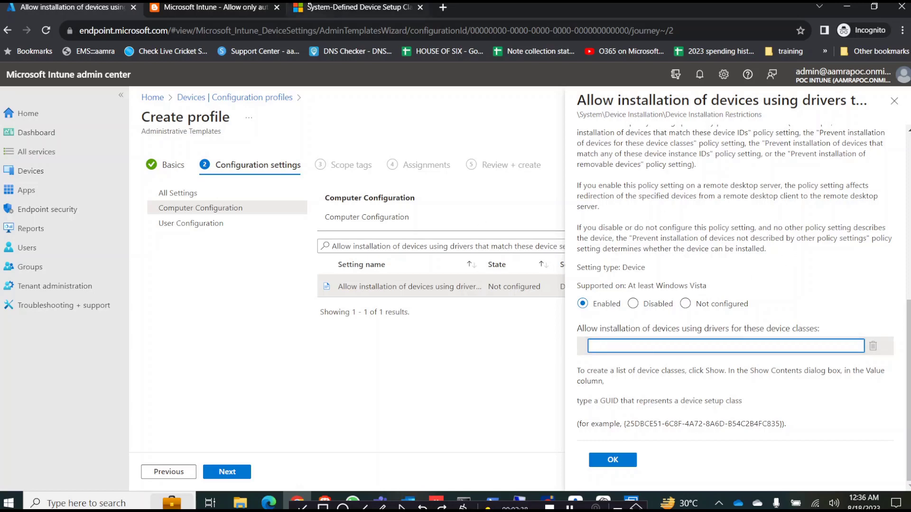
# Examine the blog article's device setup class instructions and example GUIDs, and Microsoft's list of system-defined device setup classes.
pyautogui.click(238, 6)
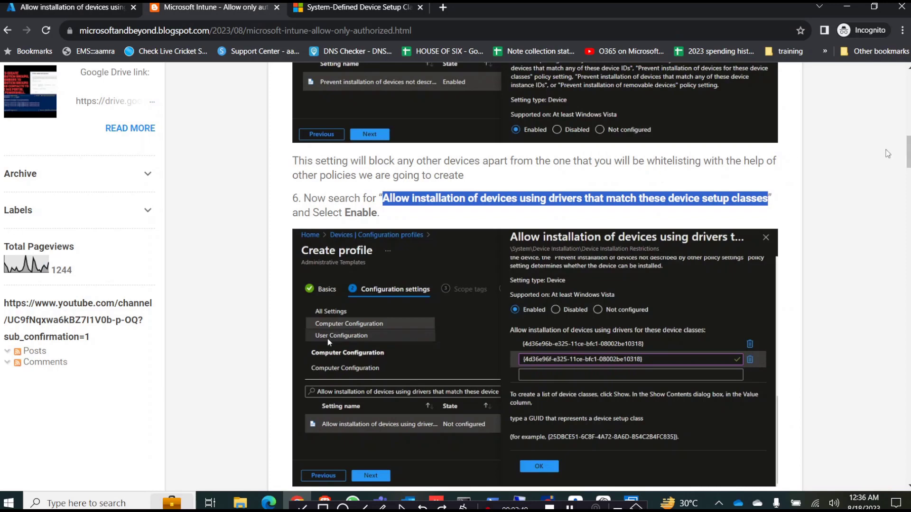
pyautogui.click(803, 187)
pyautogui.moveTo(908, 158); pyautogui.dragTo(908, 162)
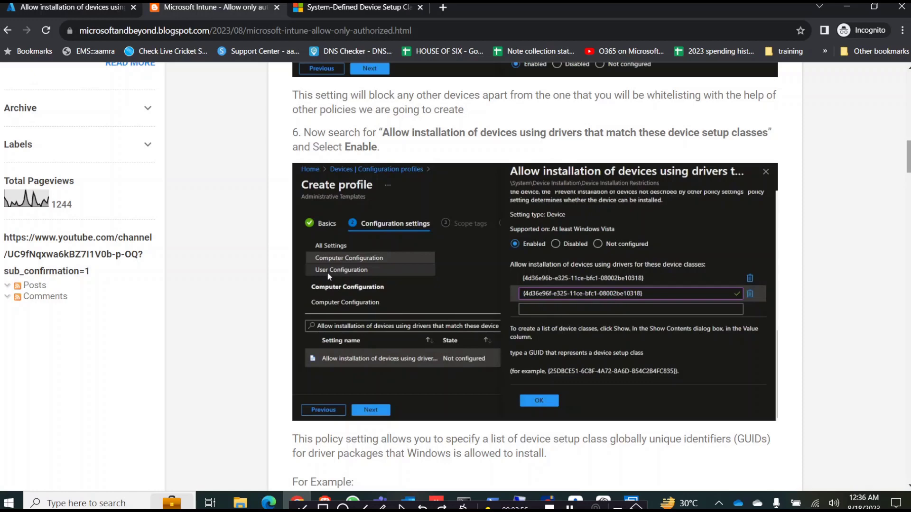
pyautogui.scroll(9, 327, 272)
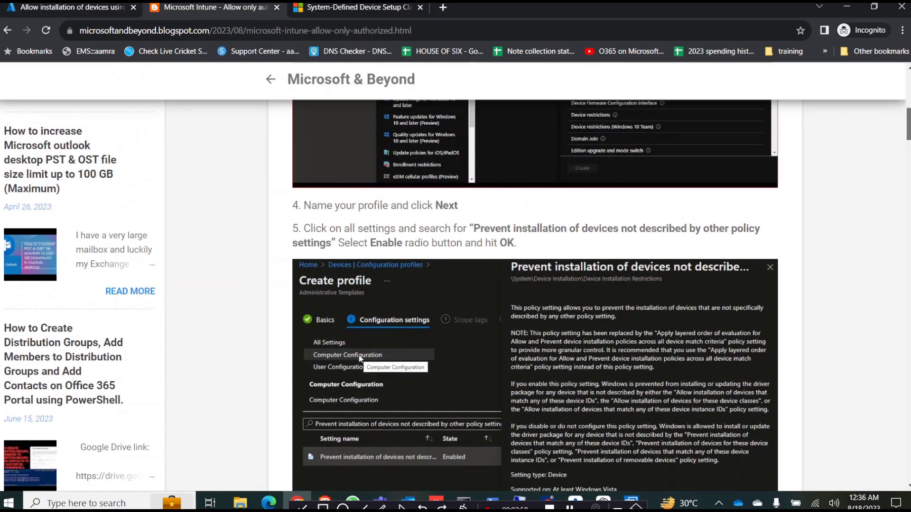
pyautogui.scroll(-1, 453, 277)
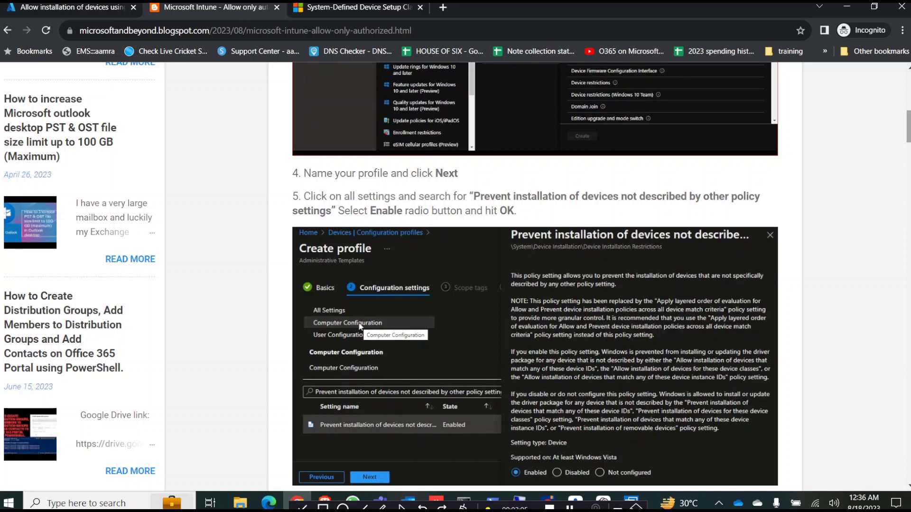
pyautogui.scroll(-12, 535, 275)
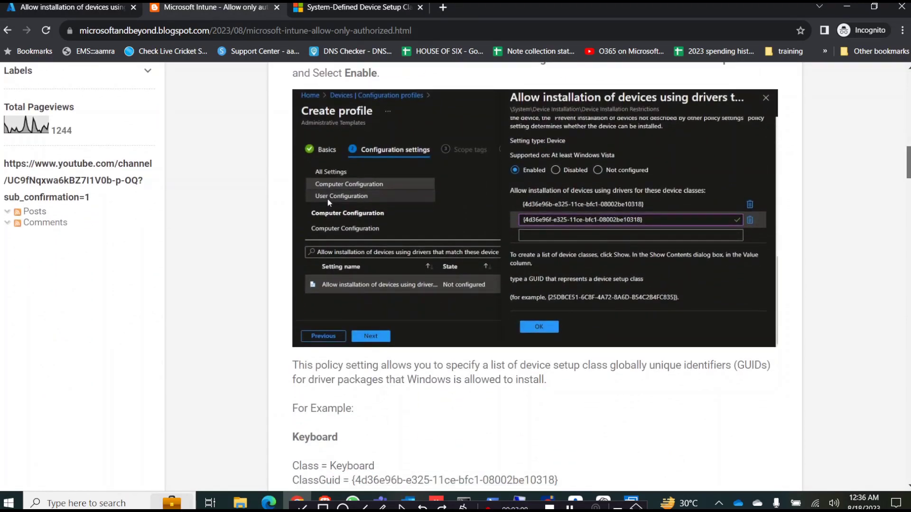
pyautogui.scroll(-5, 535, 275)
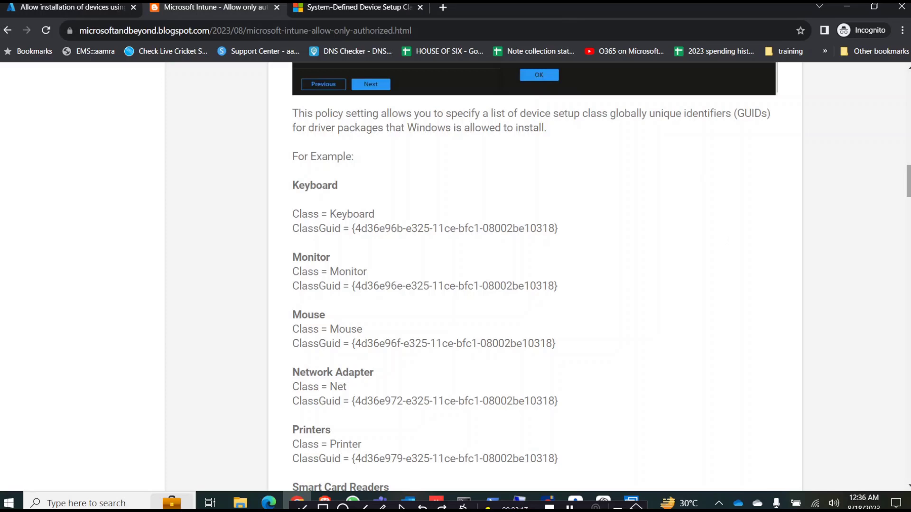
pyautogui.scroll(-2, 536, 275)
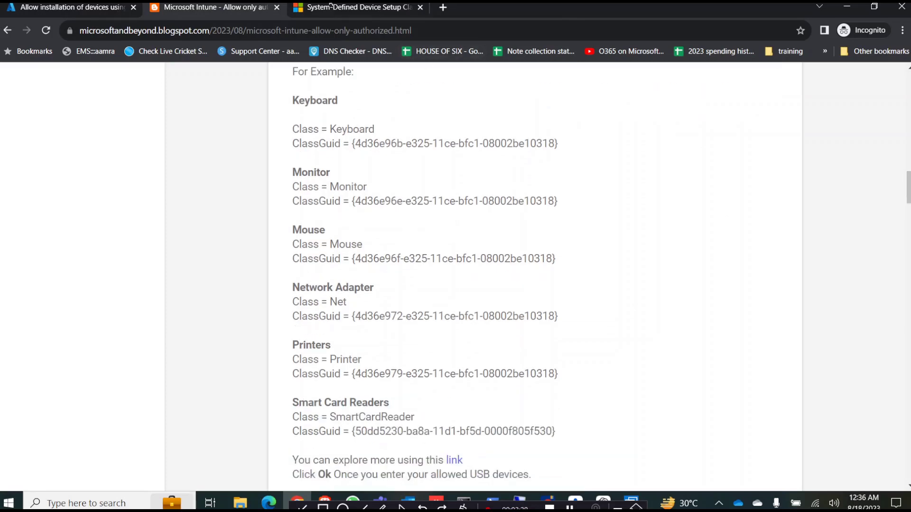
pyautogui.click(355, 6)
pyautogui.scroll(-10, 450, 275)
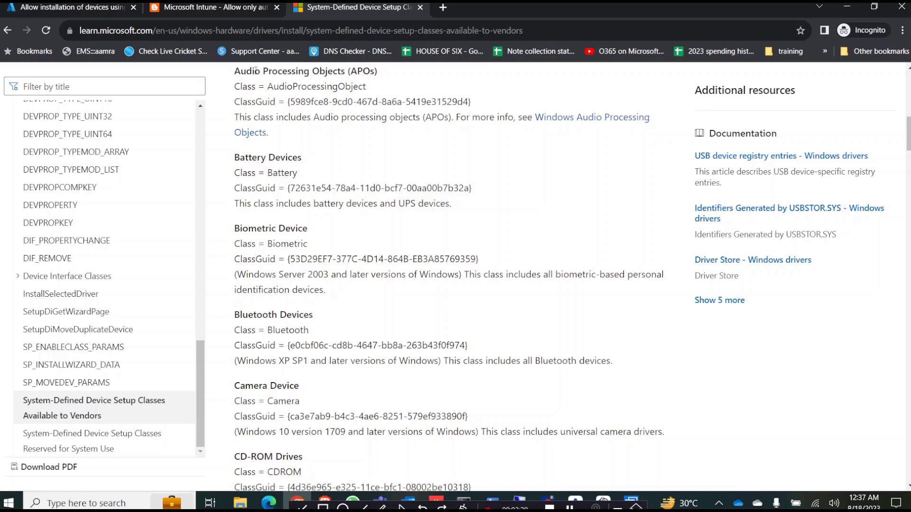
# Add the Keyboard class GUID {4d36e96b-e325-11ce-bfc1-08002be10318} and the Monitor class GUID {4d36e96e-e325-11ce-bfc1-08002be10318} from the blog article to the allowed device classes.
pyautogui.click(107, 6)
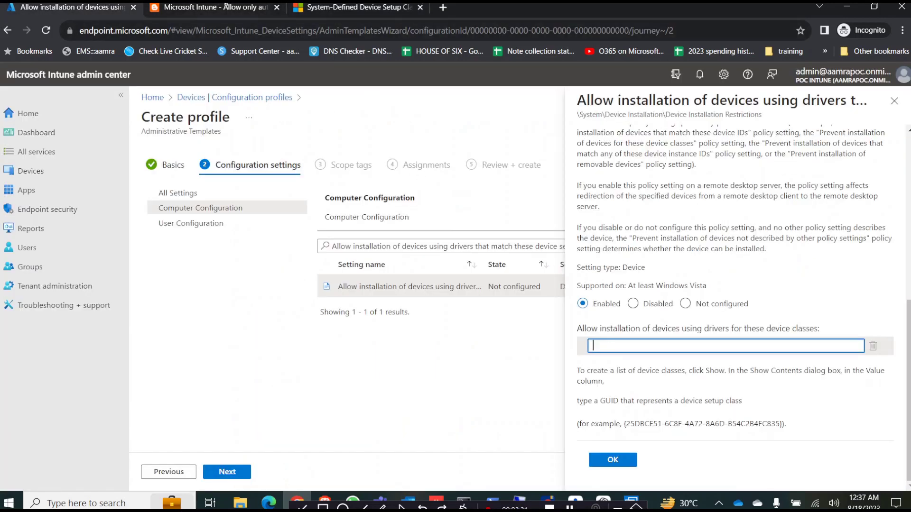
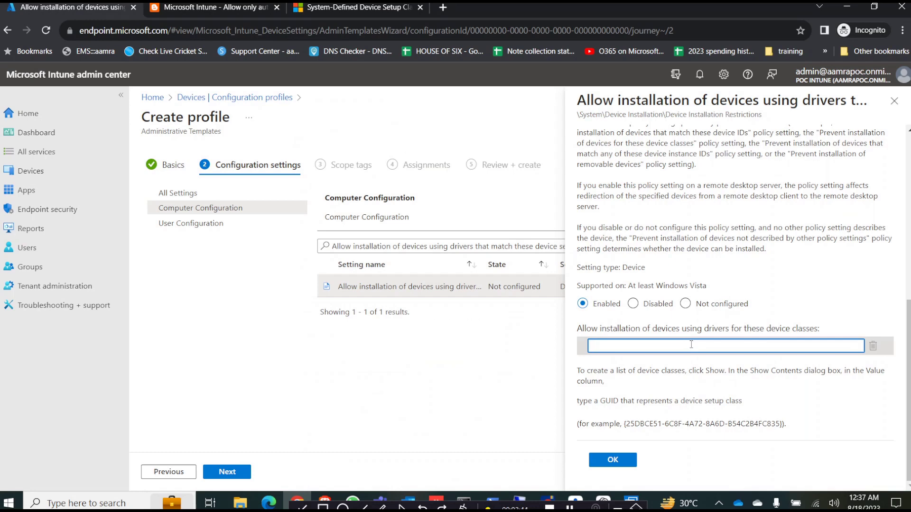
pyautogui.write('{4d36e96b-e325-11ce-bfc1-08002be10318}')
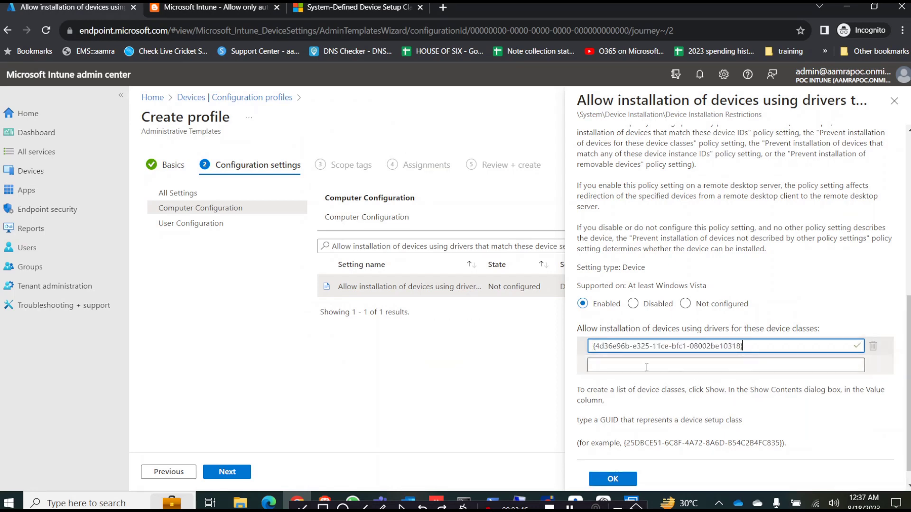
pyautogui.click(214, 7)
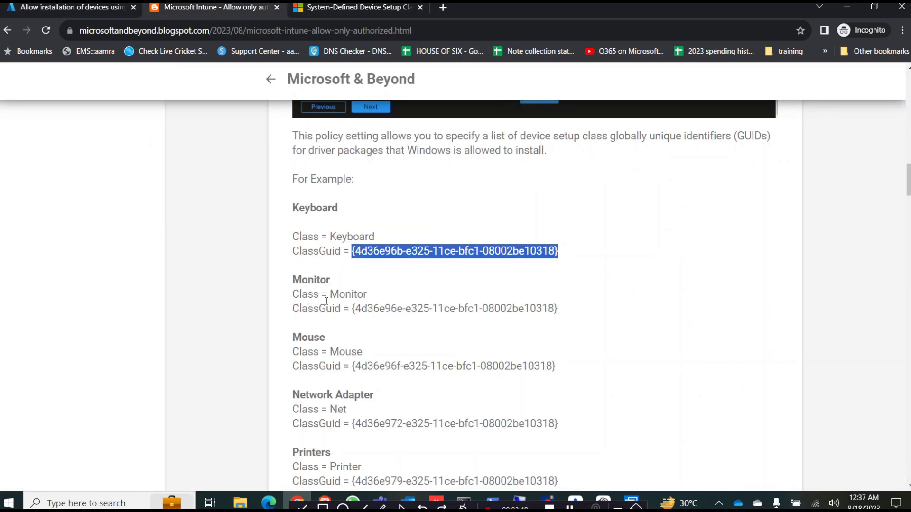
pyautogui.moveTo(352, 309); pyautogui.dragTo(569, 310)
pyautogui.hotkey('ctrl', 'c')
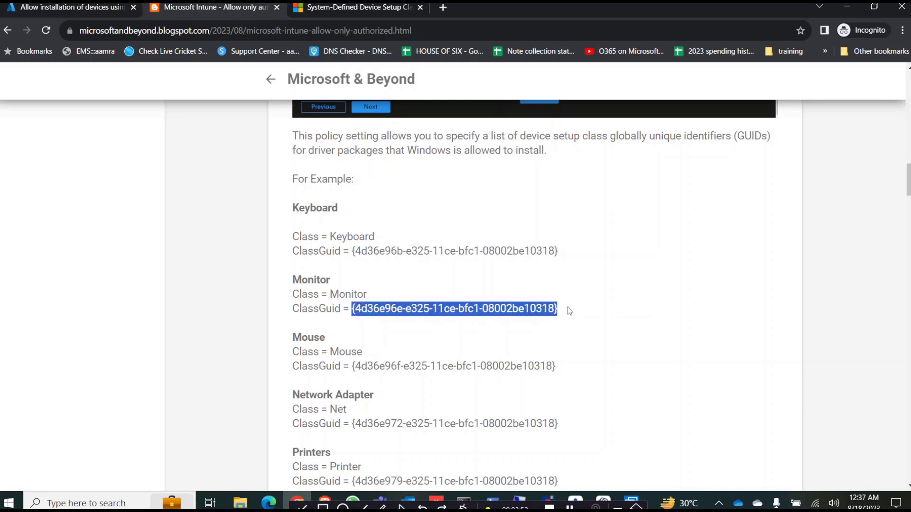
pyautogui.hotkey('alt', 'Tab')
pyautogui.click(71, 6)
pyautogui.click(736, 364)
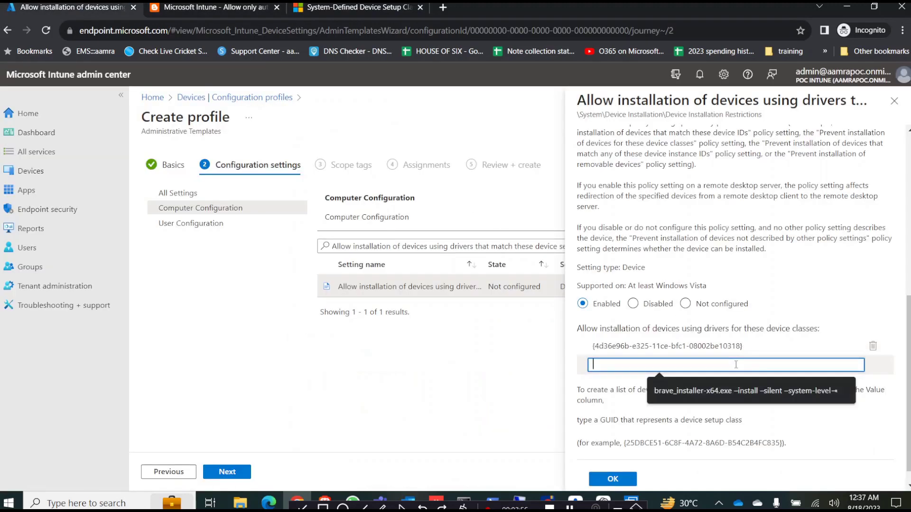
pyautogui.hotkey('ctrl', 'v')
# Copy the Mouse class GUID {4d36e96f-e325-11ce-bfc1-08002be10318} from the blog article into the next allowed device class entry.
pyautogui.click(257, 7)
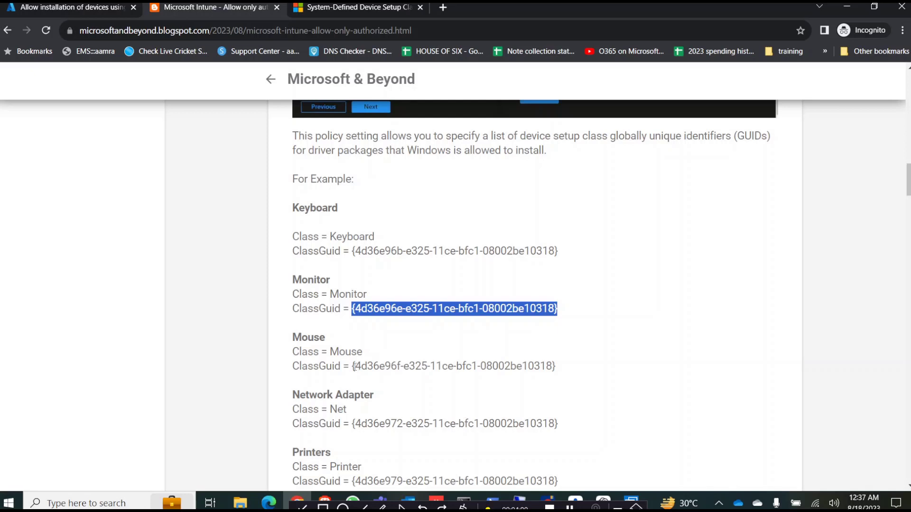
pyautogui.moveTo(351, 366); pyautogui.dragTo(560, 365)
pyautogui.hotkey('ctrl', 'c')
pyautogui.click(88, 8)
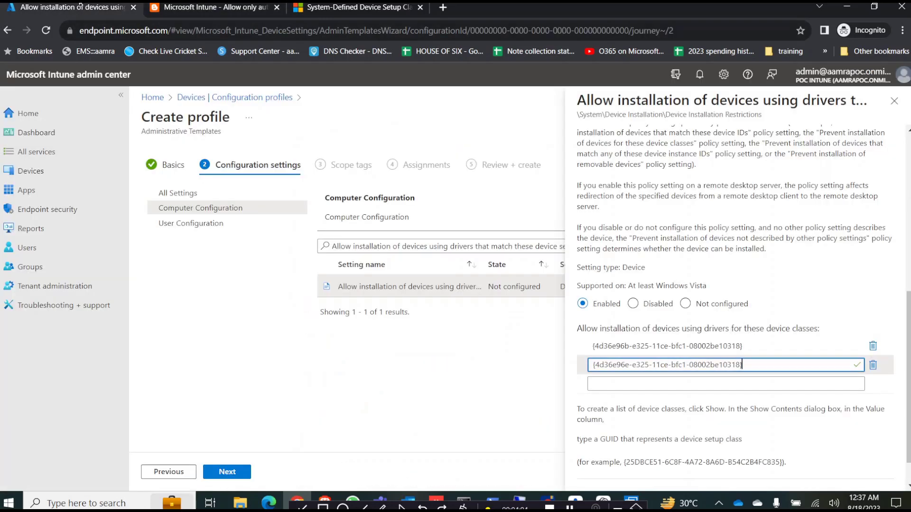
pyautogui.click(685, 385)
pyautogui.hotkey('ctrl', 'v')
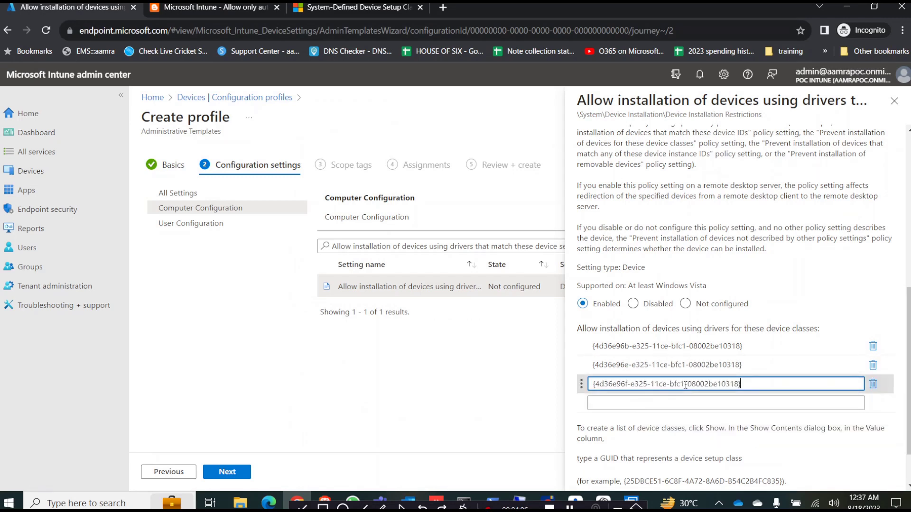
# Copy the Network Adapter class GUID {4d36e972-e325-11ce-bfc1-08002be10318} from the blog article into the next allowed device class entry.
pyautogui.click(315, 7)
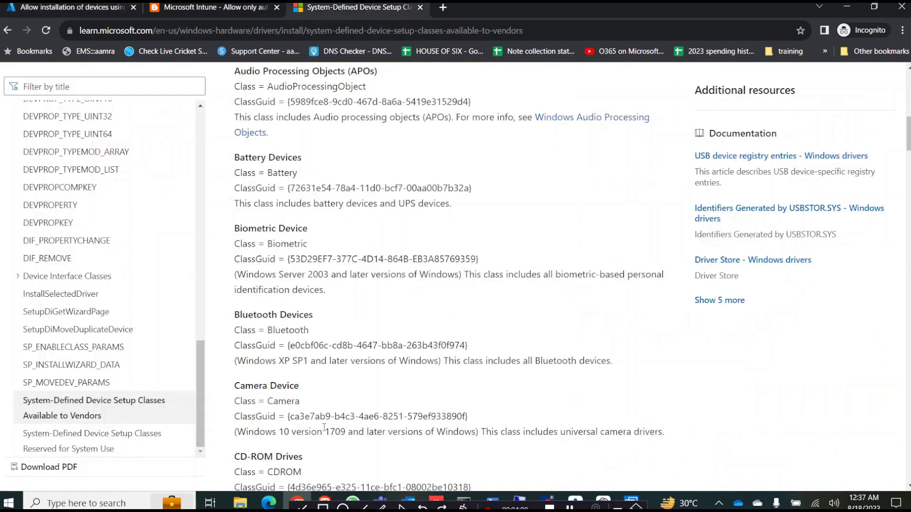
pyautogui.click(57, 6)
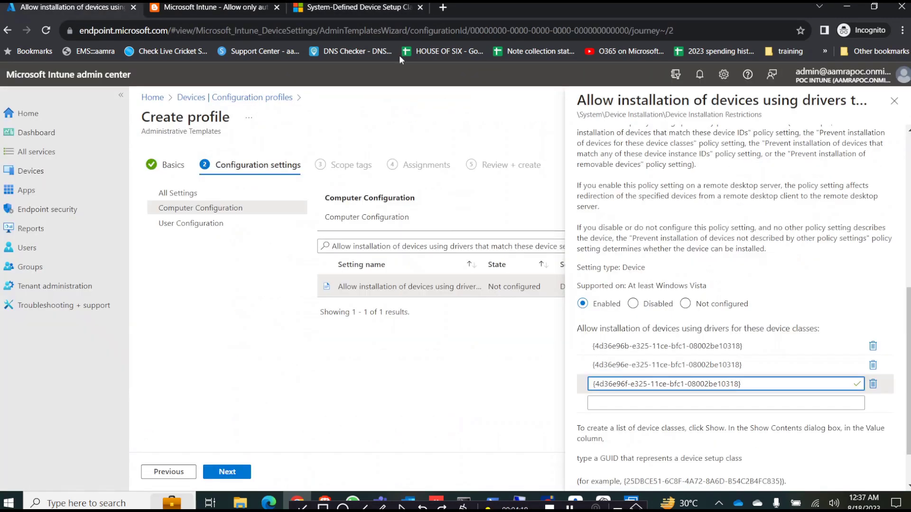
pyautogui.hotkey('ctrl', 'Tab')
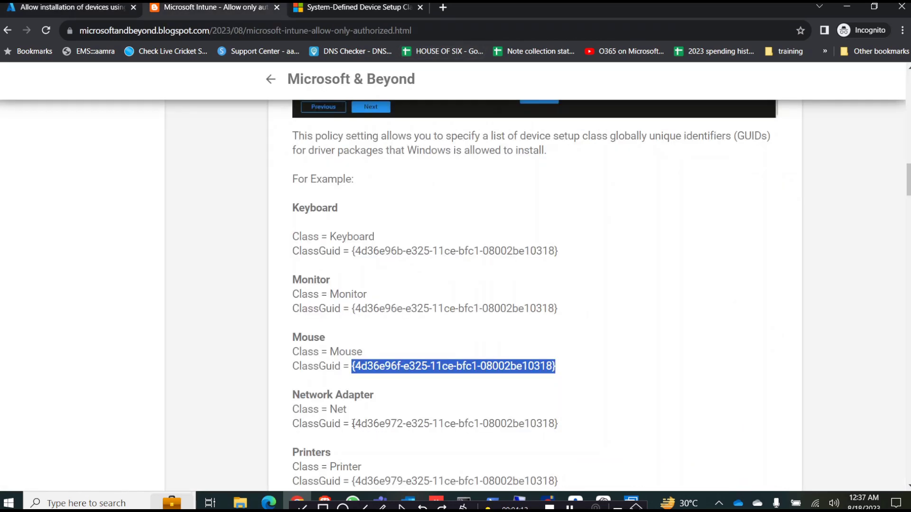
pyautogui.moveTo(353, 423); pyautogui.dragTo(453, 422)
pyautogui.click(453, 422)
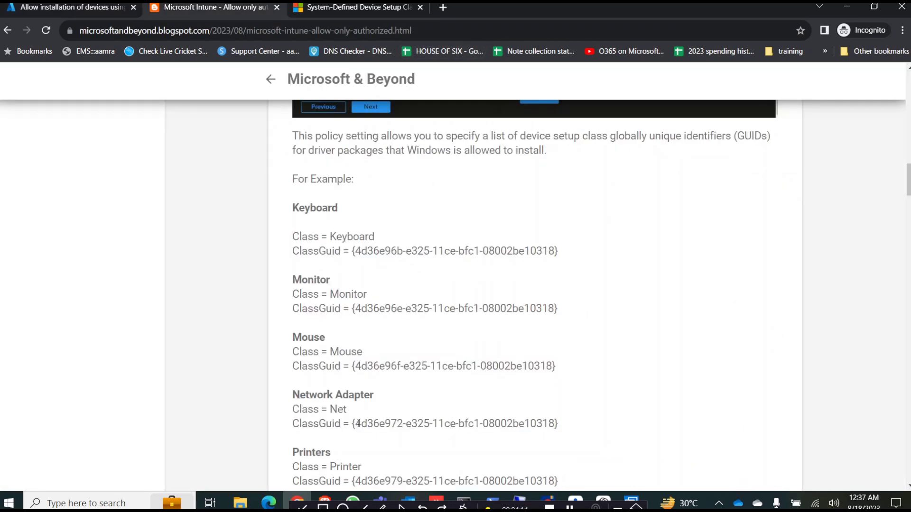
pyautogui.moveTo(352, 423); pyautogui.dragTo(565, 430)
pyautogui.hotkey('ctrl', 'c')
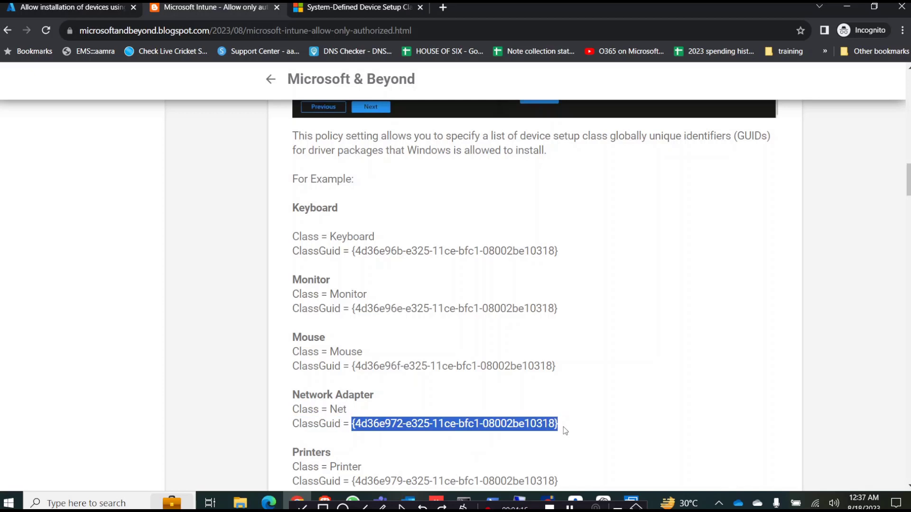
pyautogui.click(82, 29)
pyautogui.click(82, 8)
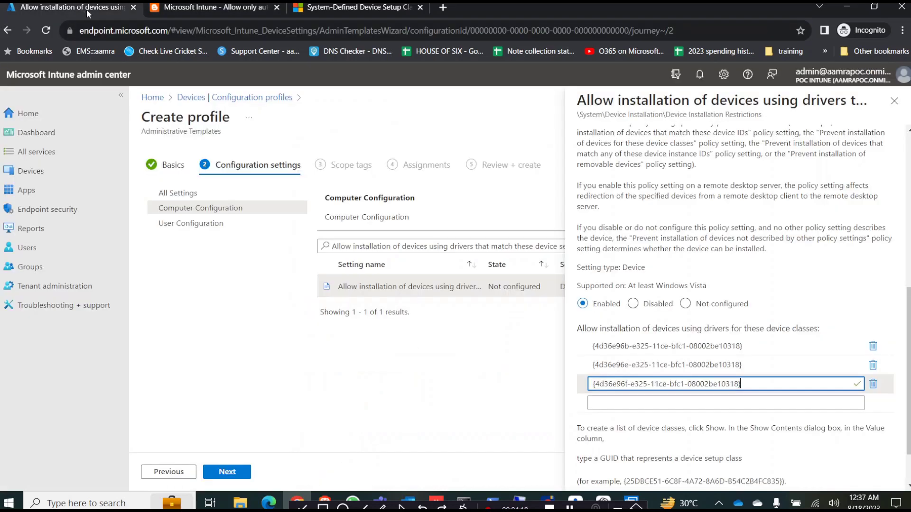
pyautogui.click(664, 403)
pyautogui.hotkey('ctrl', 'v')
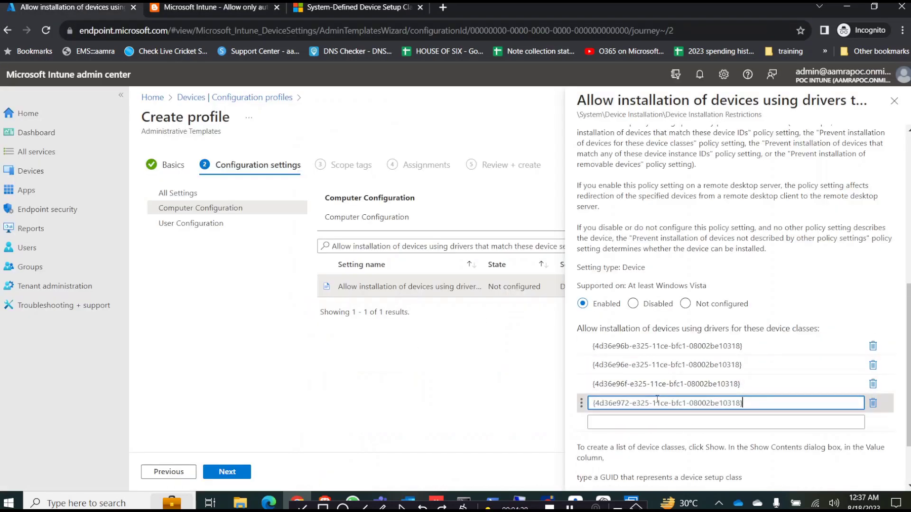
# Copy the Printers class GUID {4d36e979-e325-11ce-bfc1-08002be10318} from the blog article into the next allowed device class entry.
pyautogui.click(204, 7)
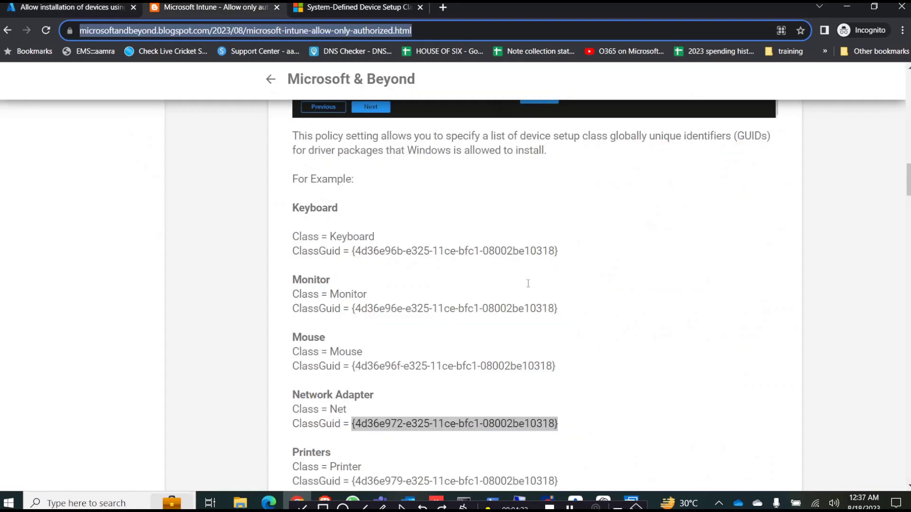
pyautogui.scroll(-7, 422, 122)
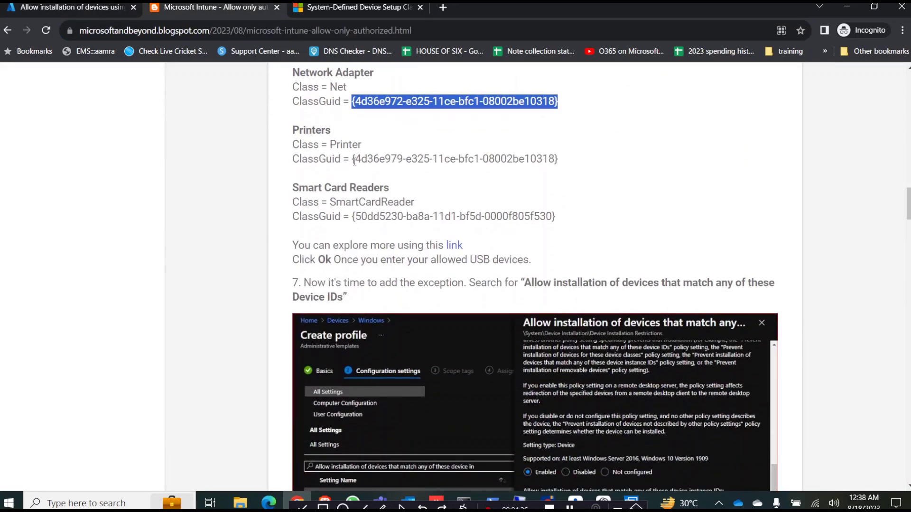
pyautogui.moveTo(353, 162); pyautogui.dragTo(578, 161)
pyautogui.hotkey('ctrl', 'c')
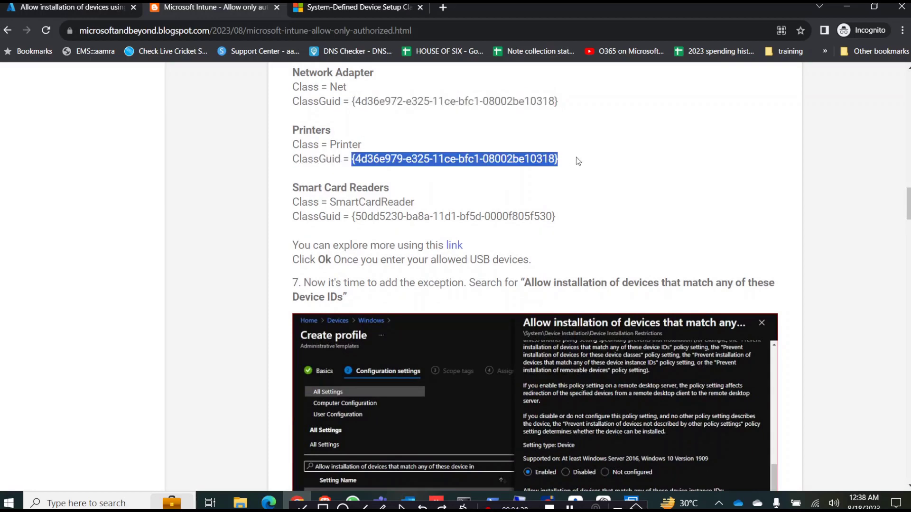
pyautogui.click(94, 8)
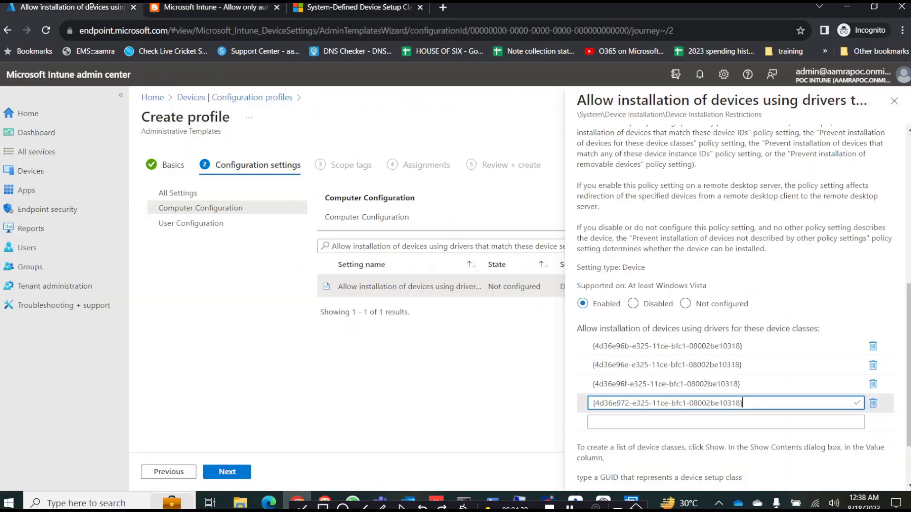
pyautogui.click(689, 420)
pyautogui.hotkey('ctrl', 'v')
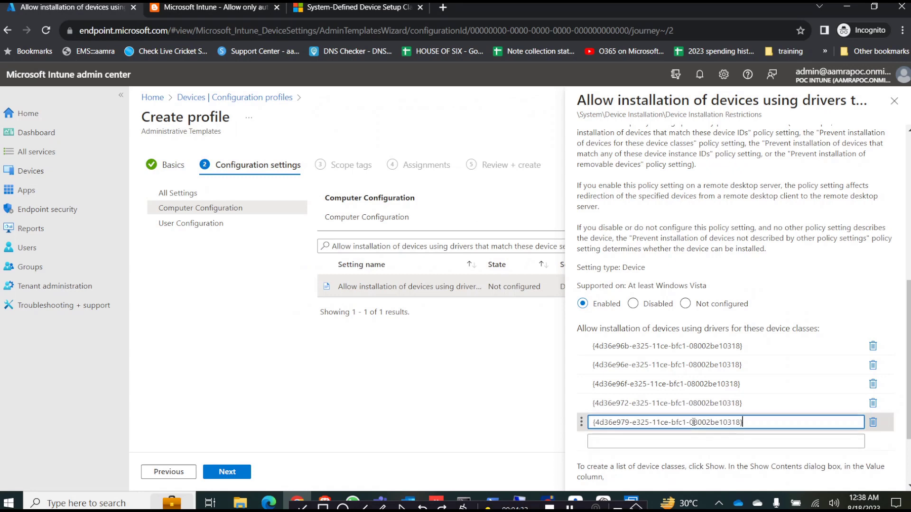
# Copy the Smart Card Readers class GUID {50dd5230-ba8a-11d1-bf5d-0000f805f530} from the blog article into the next allowed device class entry.
pyautogui.click(227, 7)
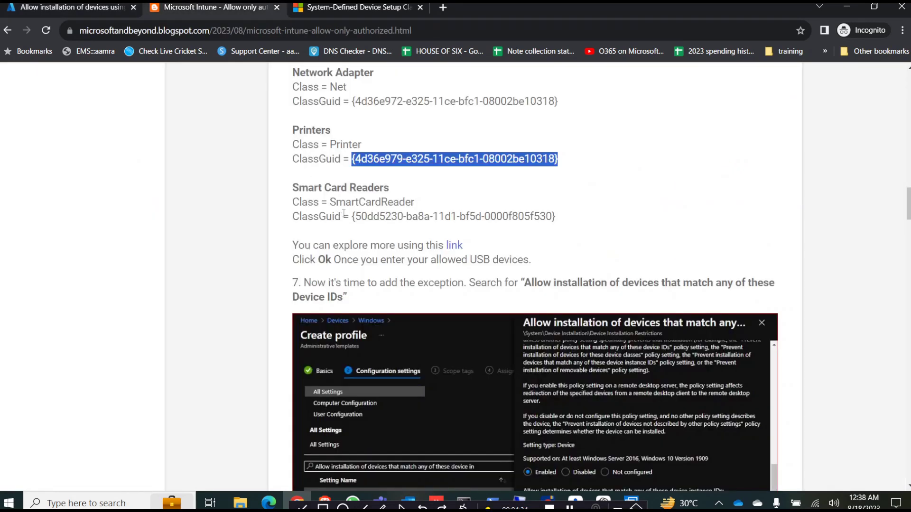
pyautogui.moveTo(352, 217); pyautogui.dragTo(565, 223)
pyautogui.hotkey('ctrl', 'c')
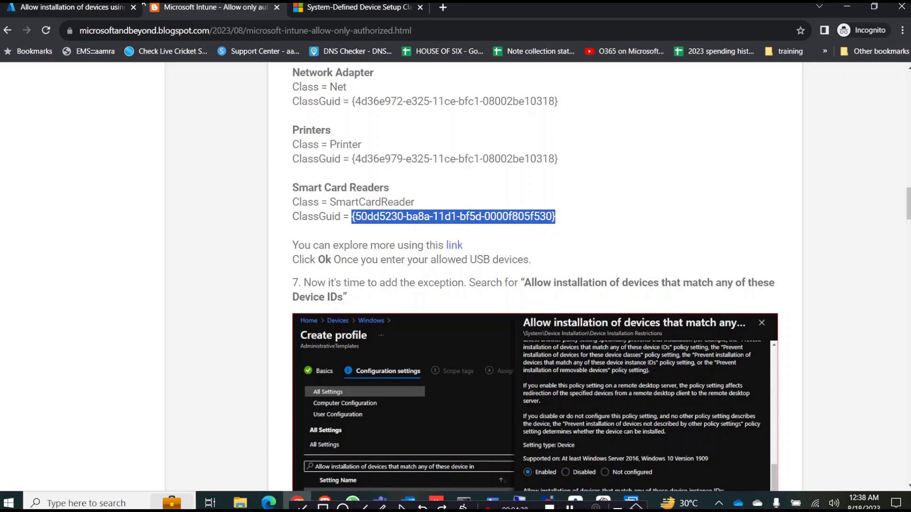
pyautogui.click(95, 7)
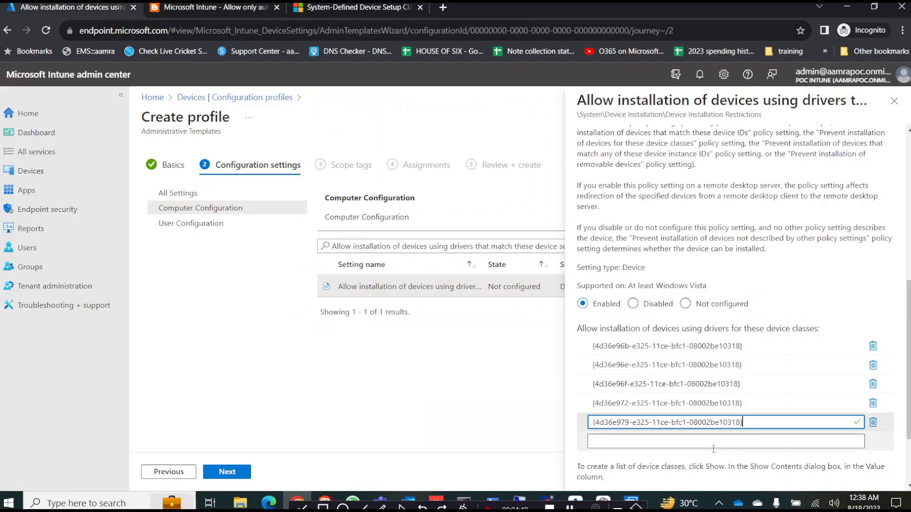
pyautogui.click(696, 441)
pyautogui.hotkey('ctrl', 'v')
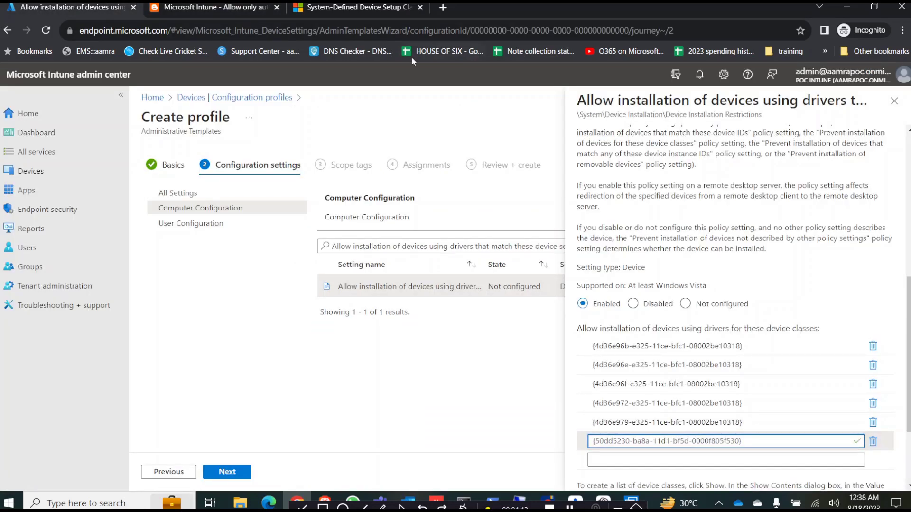
# Check the blog article's list of device class GUIDs and the instruction that follows it.
pyautogui.click(211, 7)
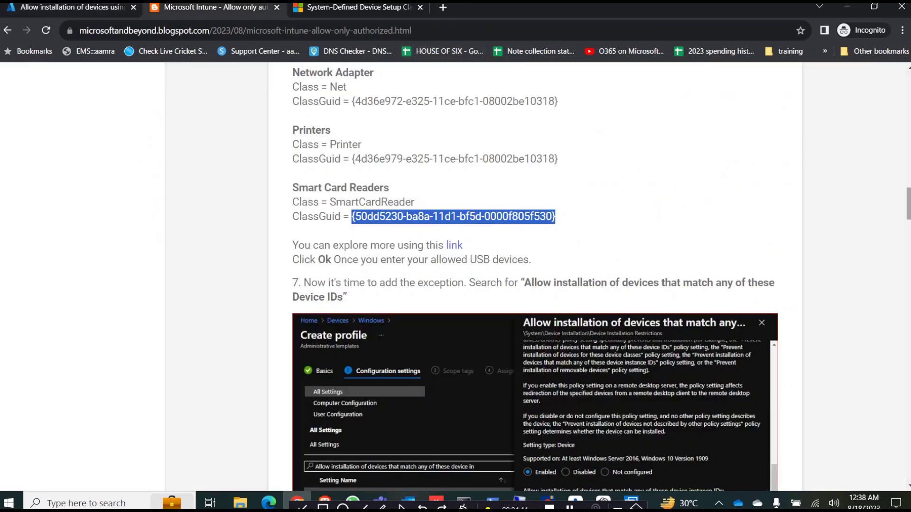
pyautogui.scroll(2, 535, 277)
pyautogui.scroll(-1, 455, 281)
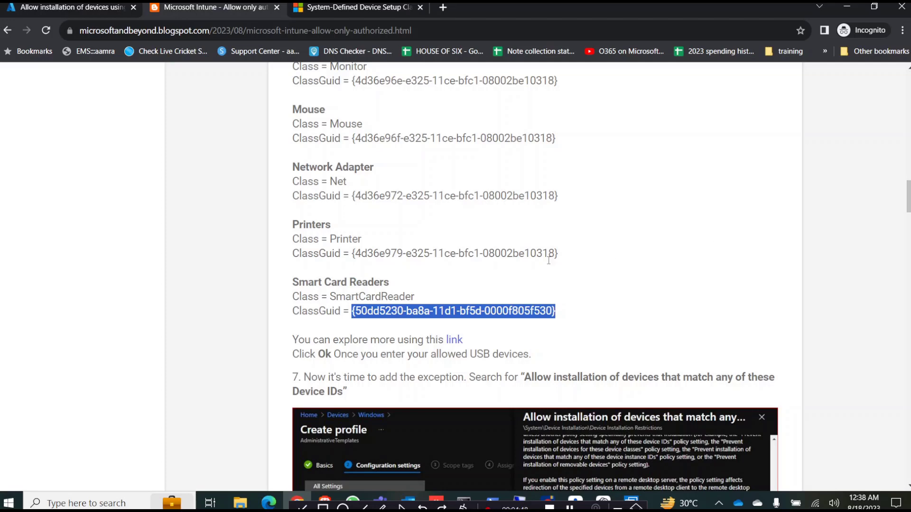
# Copy the Bluetooth Devices class GUID {e0cbf06c-cd8b-4647-bb8a-263b43f0f974} from the Microsoft Learn article into the next allowed device class entry.
pyautogui.click(290, 8)
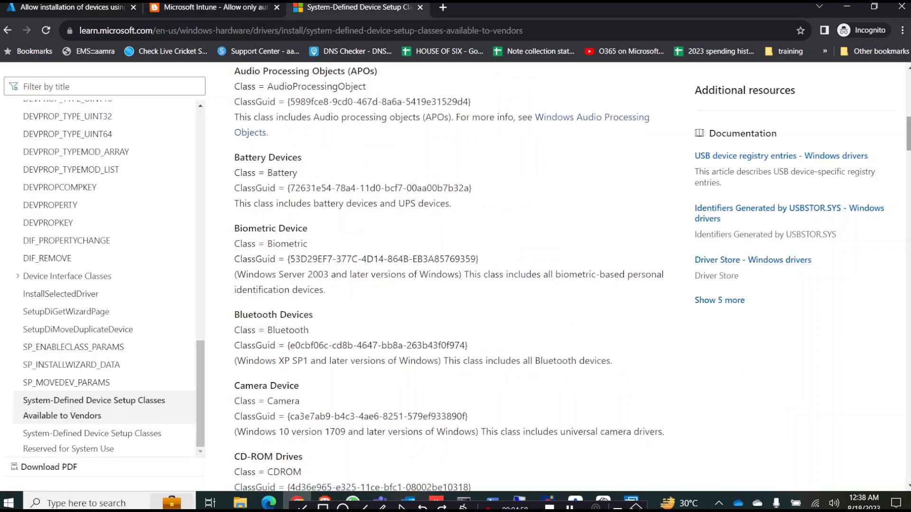
pyautogui.scroll(-1, 449, 275)
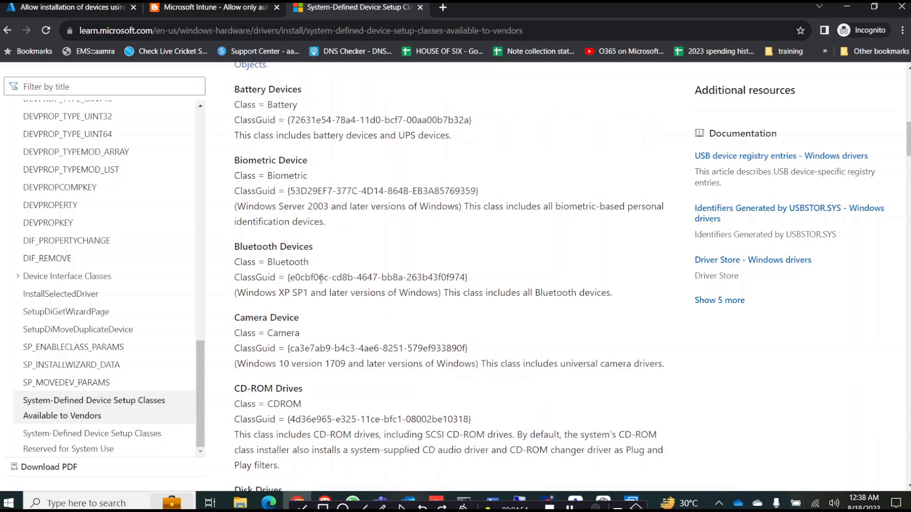
pyautogui.moveTo(288, 279); pyautogui.dragTo(481, 283)
pyautogui.hotkey('ctrl', 'c')
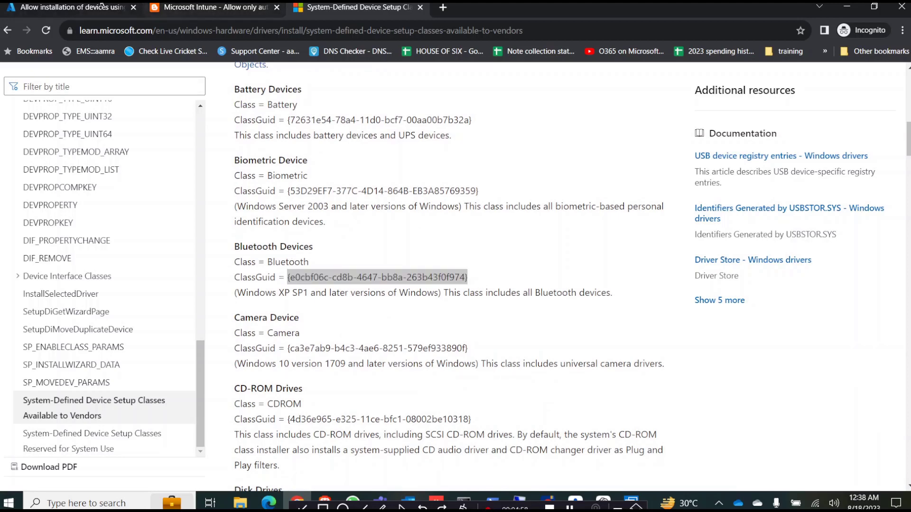
pyautogui.hotkey('ctrl', '1')
pyautogui.click(662, 458)
pyautogui.hotkey('ctrl', 'v')
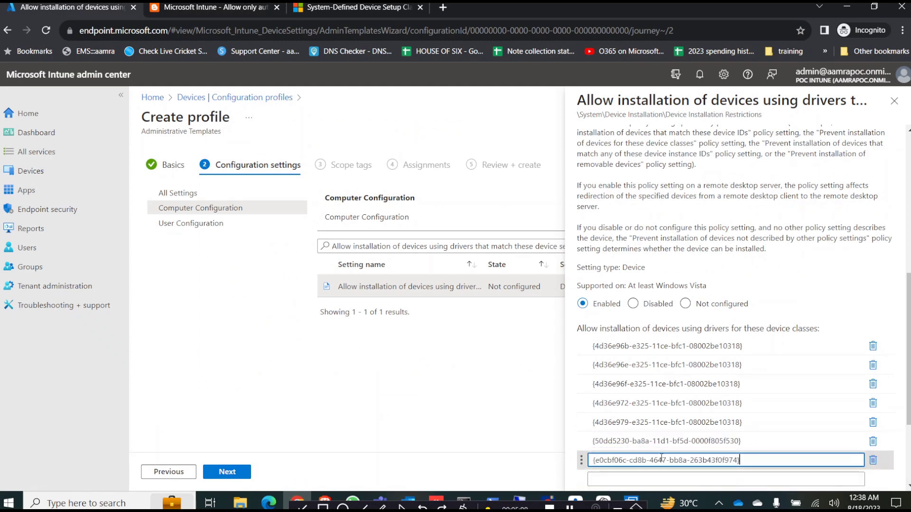
# Look through the Microsoft Learn list of system-defined device setup classes for other class GUIDs, from CD-ROM drives to network adapters.
pyautogui.hotkey('ctrl', 'Tab')
pyautogui.hotkey('ctrl', 'Tab')
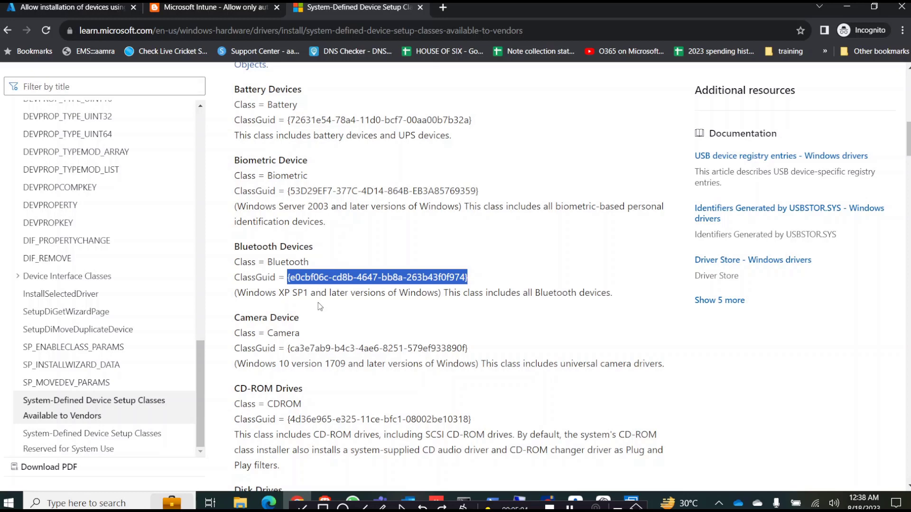
pyautogui.scroll(-7, 909, 138)
pyautogui.scroll(-8, 444, 276)
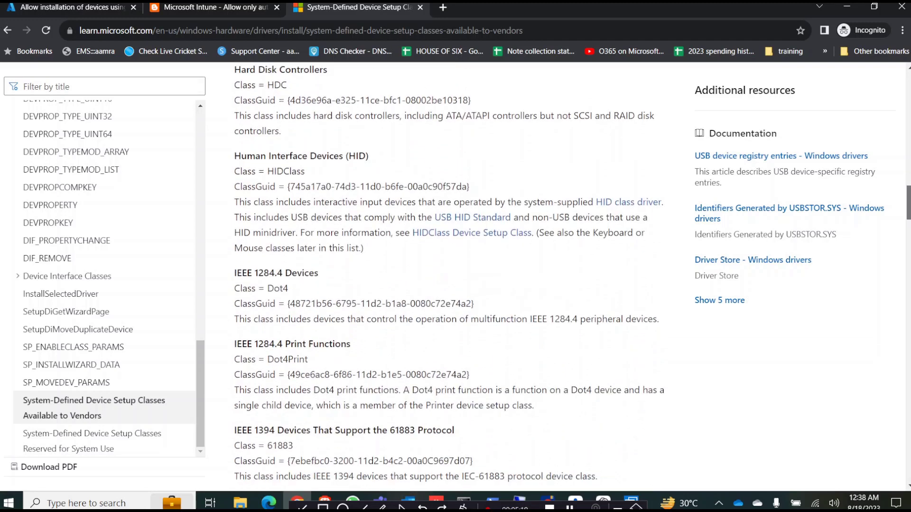
pyautogui.scroll(-9, 449, 272)
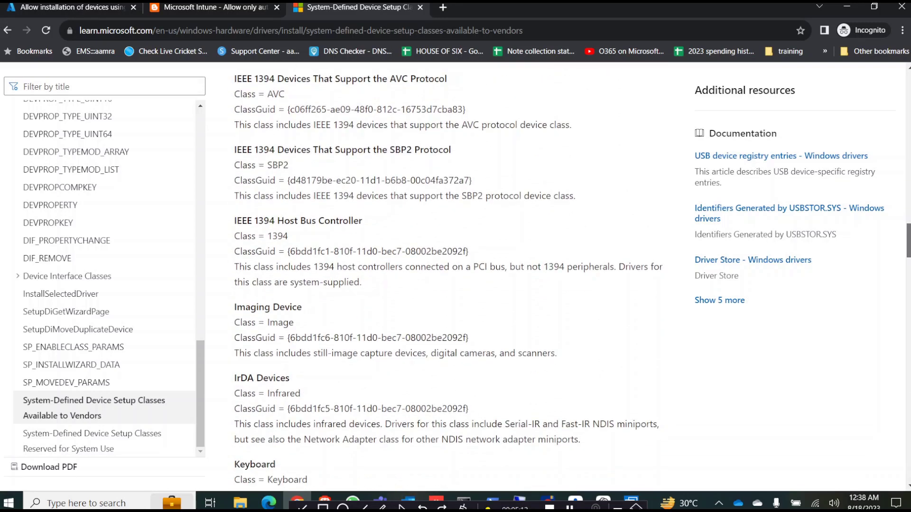
pyautogui.scroll(-10, 449, 277)
pyautogui.scroll(-7, 450, 276)
pyautogui.scroll(-4, 450, 276)
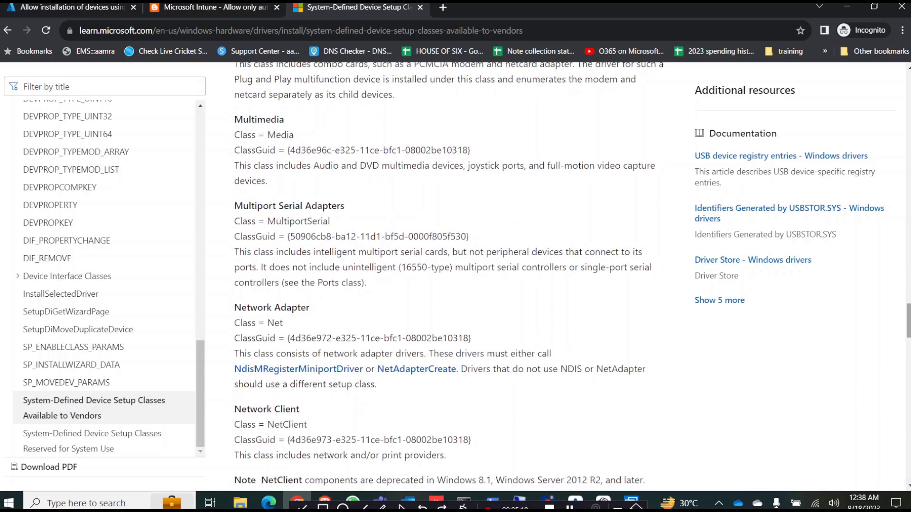
# Return to Intune and save the device setup classes setting with the entered GUIDs.
pyautogui.hotkey('ctrl', '1')
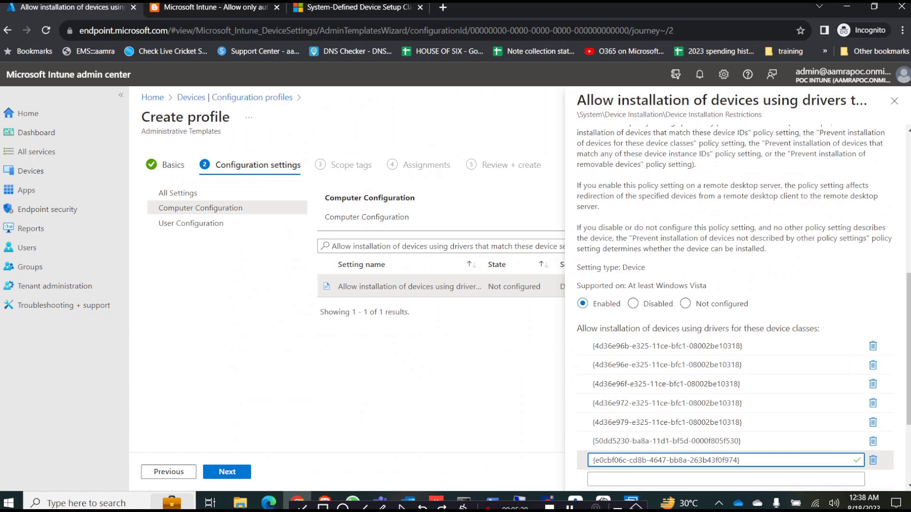
pyautogui.scroll(-3, 736, 285)
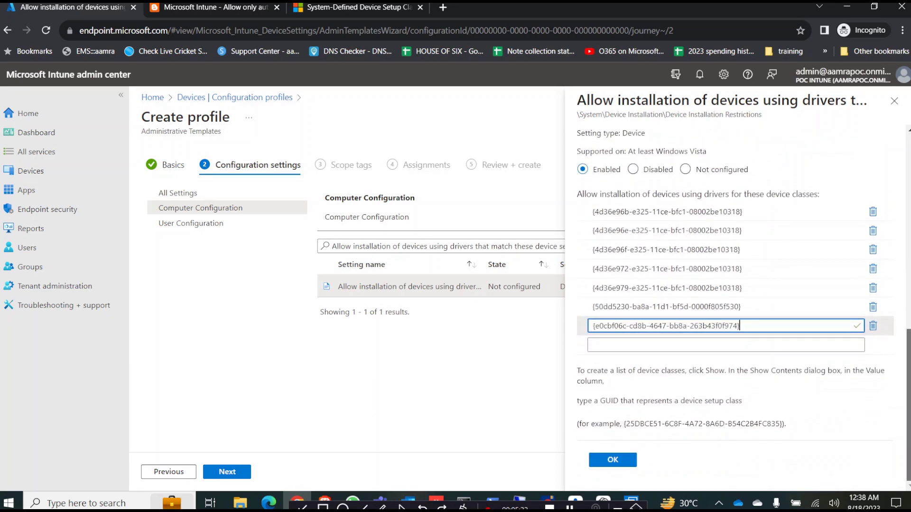
pyautogui.click(615, 459)
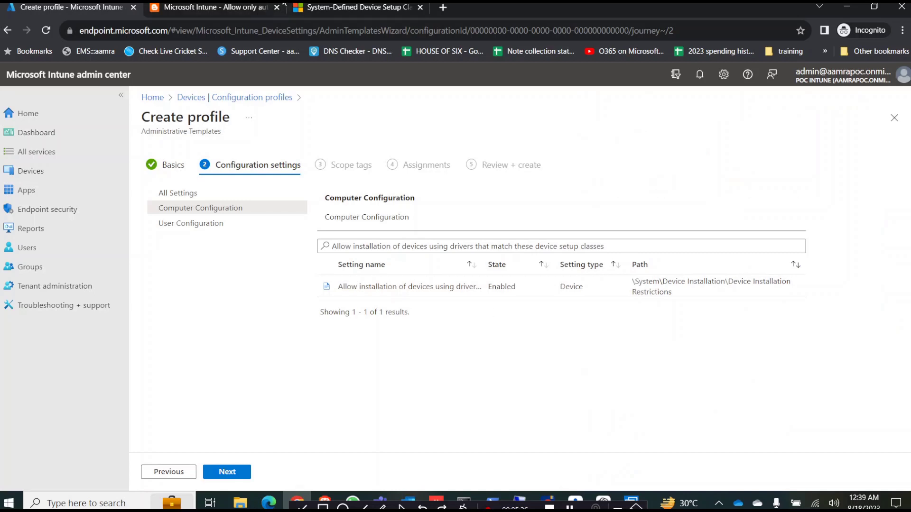
# Search the profile's computer settings for "Allow installation of devices that match any of these Device IDs", copied from step 7 of the blog article.
pyautogui.hotkey('ctrl', 'Tab')
pyautogui.scroll(-4, 898, 213)
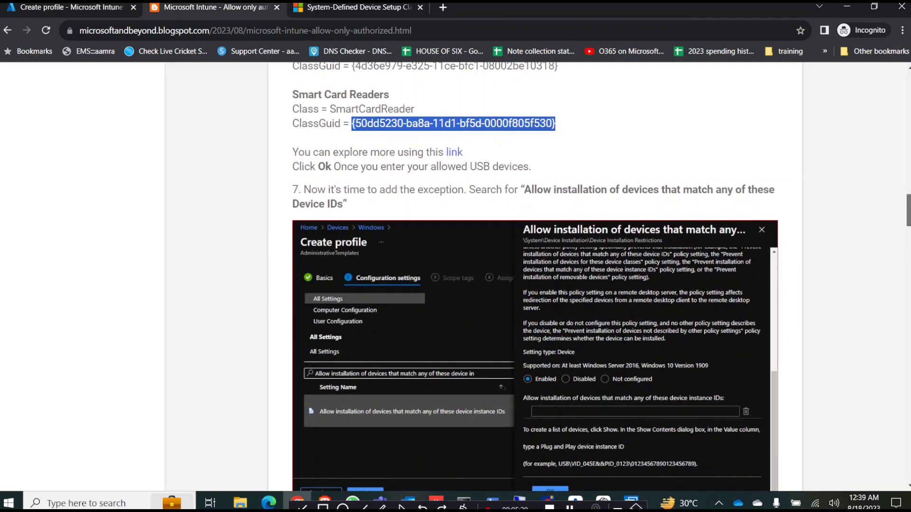
pyautogui.scroll(-1, 526, 132)
pyautogui.moveTo(525, 126); pyautogui.dragTo(345, 139)
pyautogui.hotkey('ctrl', 'c')
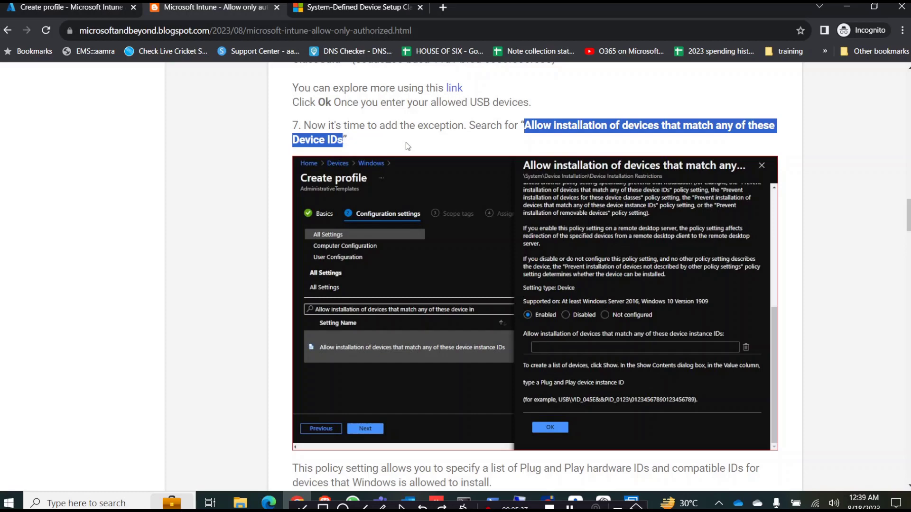
pyautogui.click(73, 7)
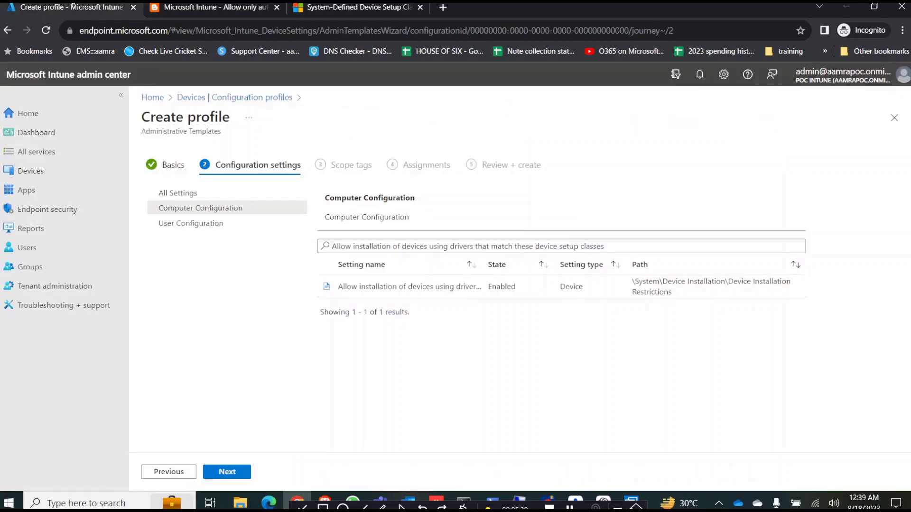
pyautogui.moveTo(625, 247); pyautogui.dragTo(272, 248)
pyautogui.press('BackSpace')
pyautogui.hotkey('ctrl', 'v')
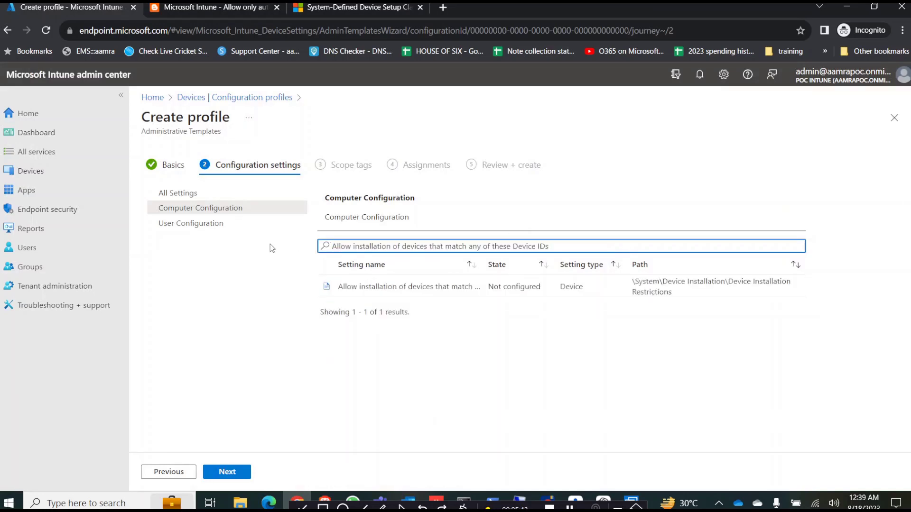
# Open the found device IDs setting and set it to Enabled.
pyautogui.click(431, 294)
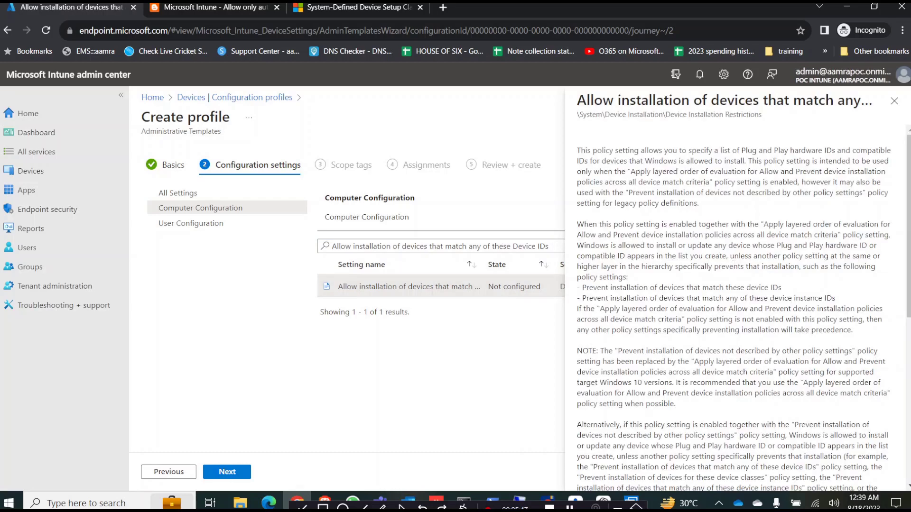
pyautogui.scroll(-7, 909, 206)
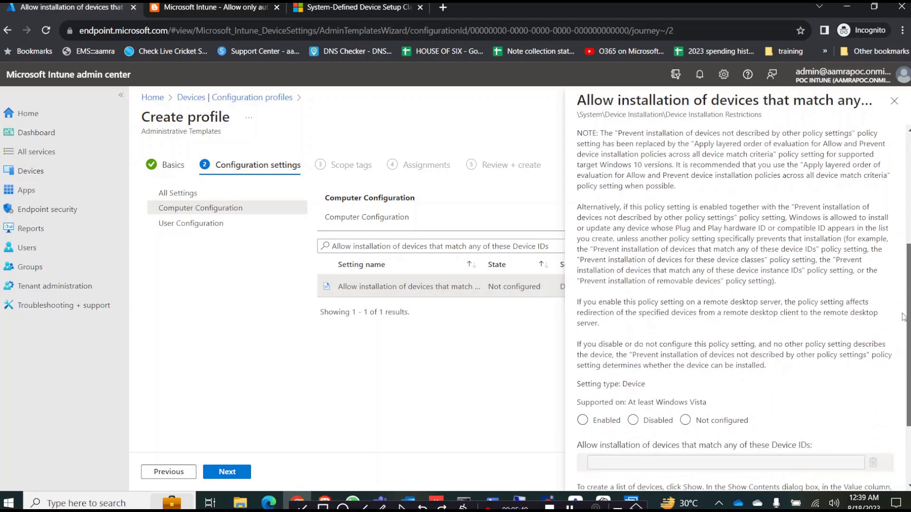
pyautogui.click(602, 312)
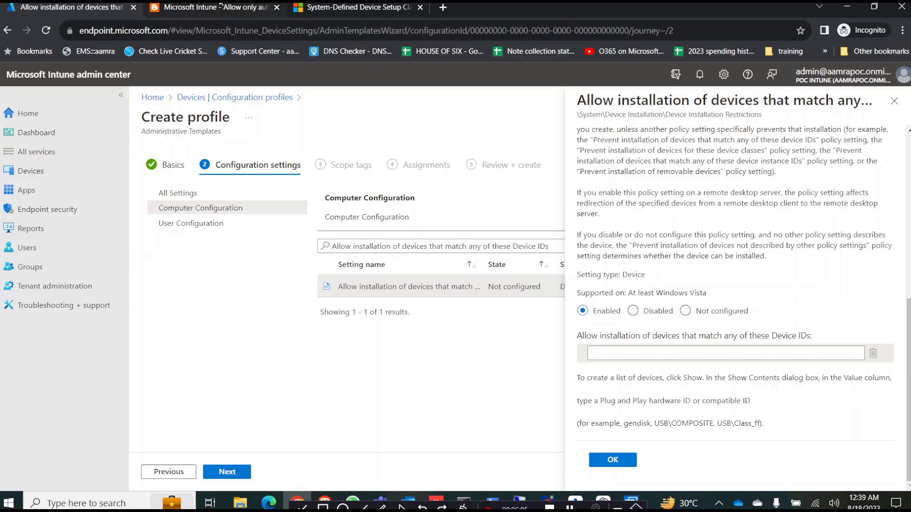
# Read the blog article's step 7 and its first instructions on gathering the device ID of a USB device.
pyautogui.click(186, 6)
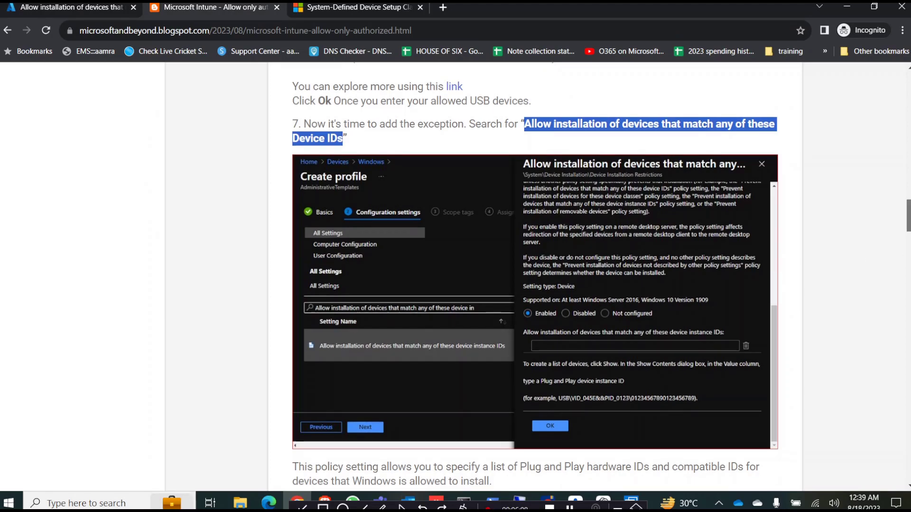
pyautogui.scroll(-3, 601, 277)
pyautogui.scroll(3, 601, 277)
pyautogui.scroll(1, 535, 295)
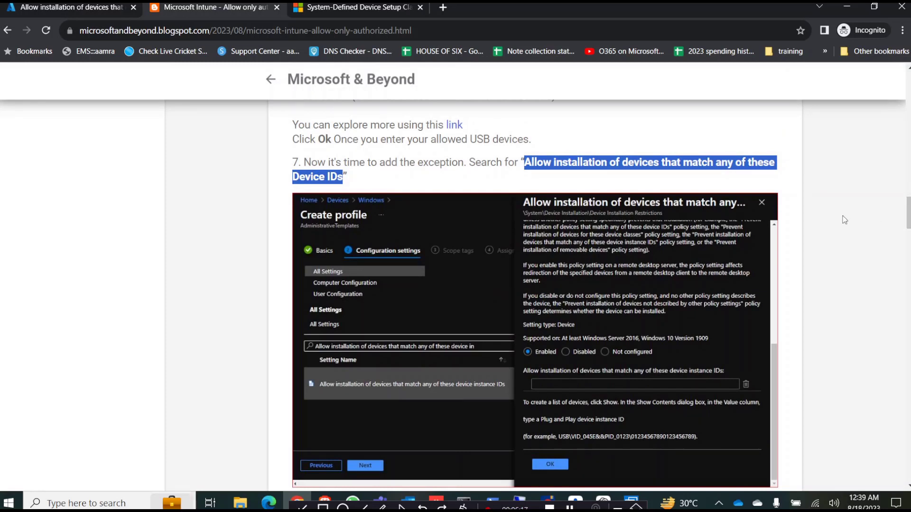
pyautogui.click(795, 216)
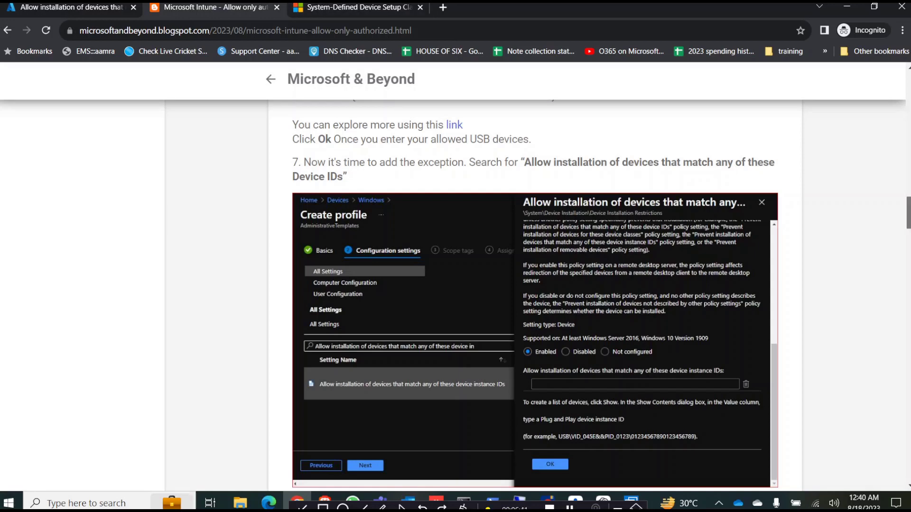
pyautogui.scroll(-1, 456, 277)
pyautogui.scroll(-2, 658, 217)
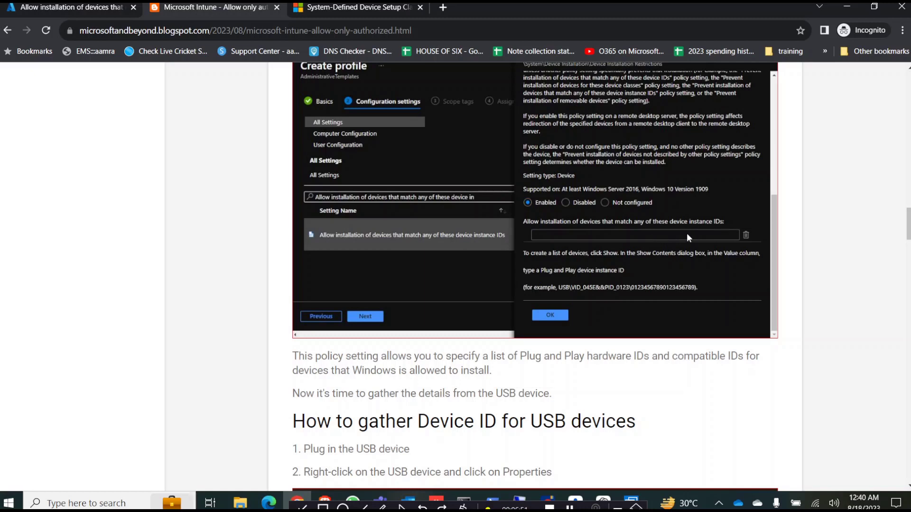
pyautogui.scroll(-3, 535, 276)
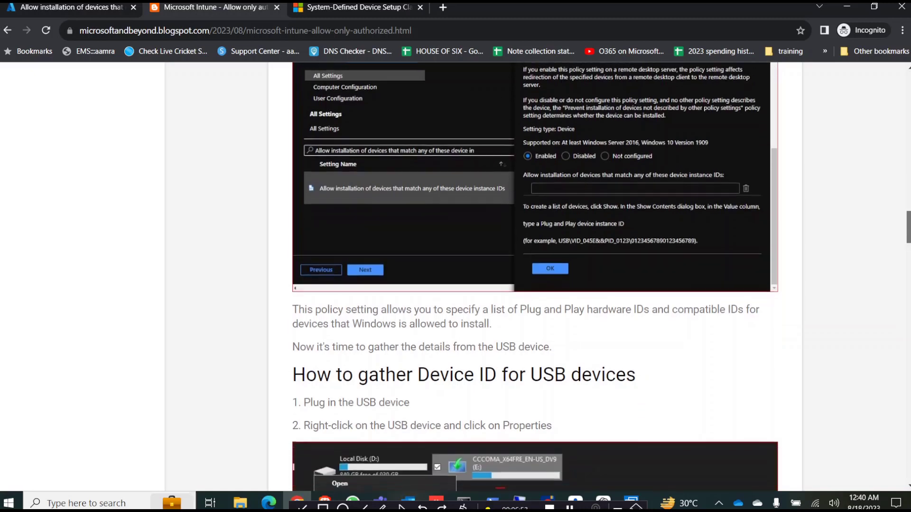
pyautogui.scroll(-1, 535, 277)
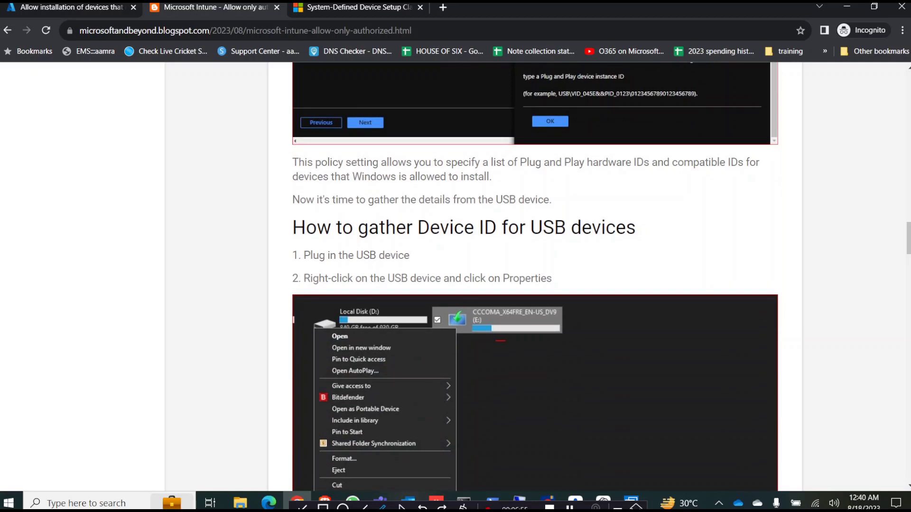
# Switch to File Explorer and show the property details of the AI Mass Storage USB Device from the CCCOMA_X64F (D:) drive's hardware properties.
pyautogui.click(241, 503)
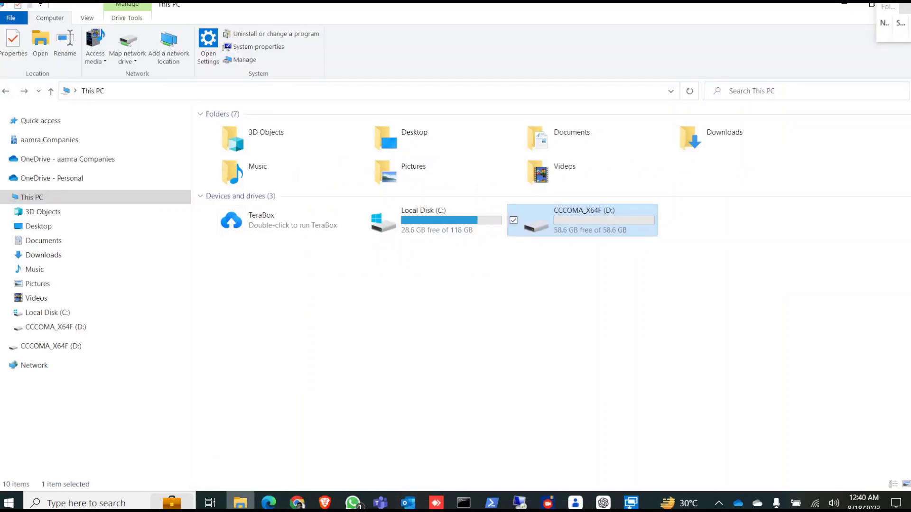
pyautogui.click(579, 219)
pyautogui.click(616, 293)
pyautogui.rightClick(586, 221)
pyautogui.click(458, 482)
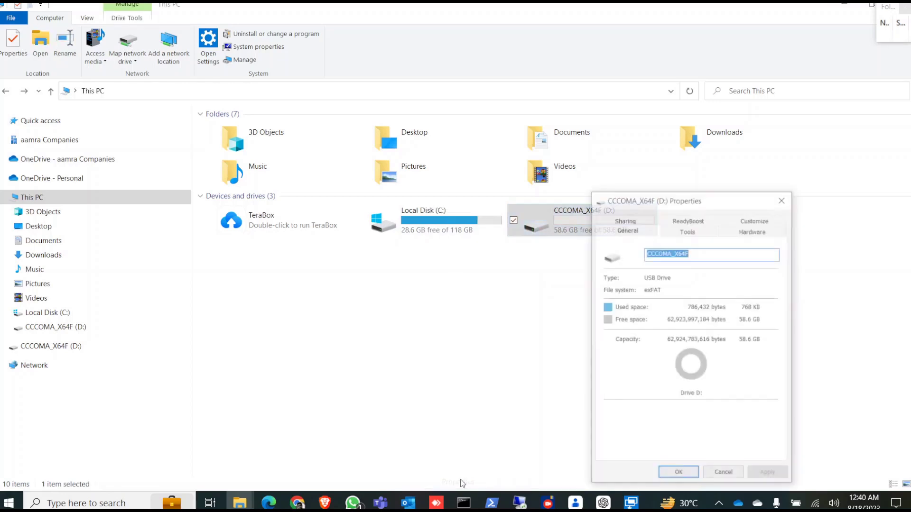
pyautogui.click(760, 233)
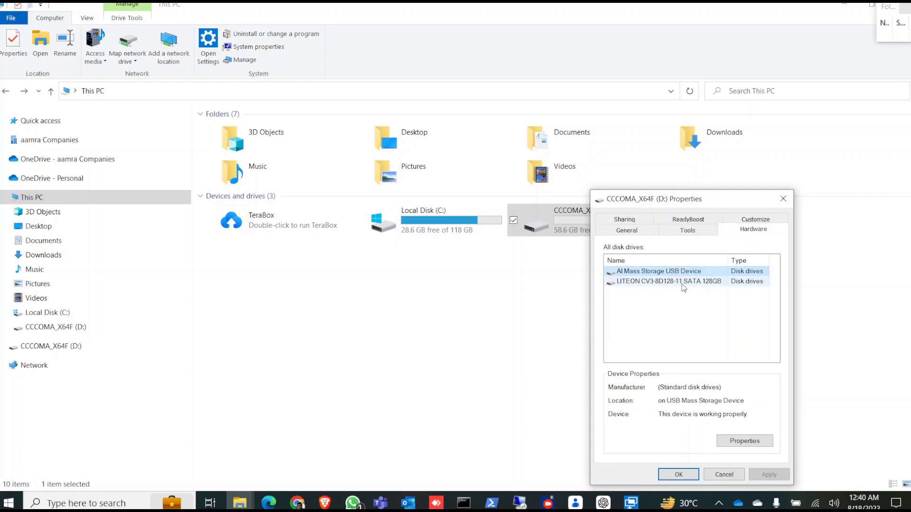
pyautogui.doubleClick(661, 271)
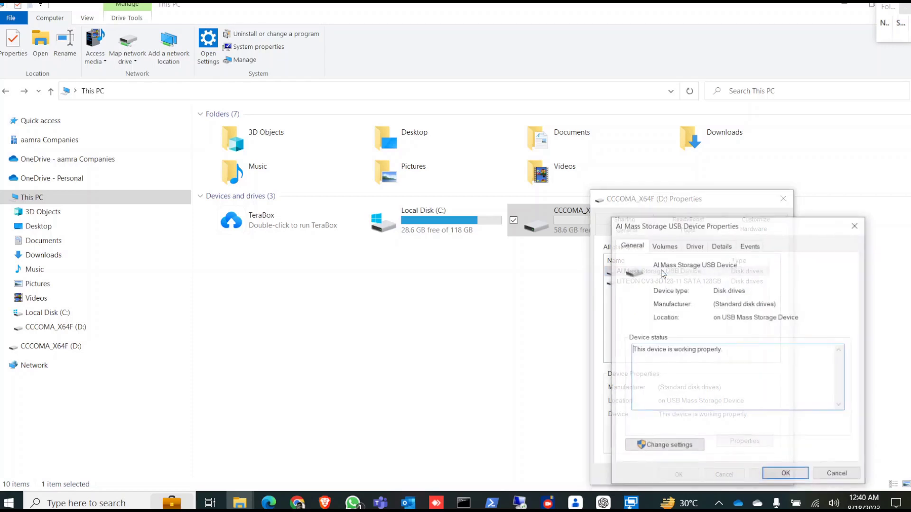
pyautogui.moveTo(723, 229); pyautogui.dragTo(476, 156)
pyautogui.click(474, 174)
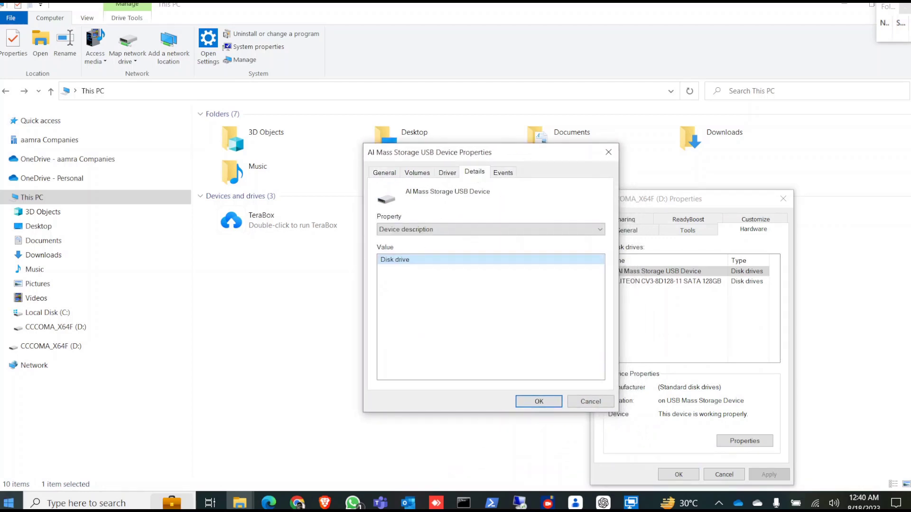
# Open a blank Notepad document and narrow its window so that it sits beside the USB device's properties dialog.
pyautogui.click(9, 503)
pyautogui.write('note')
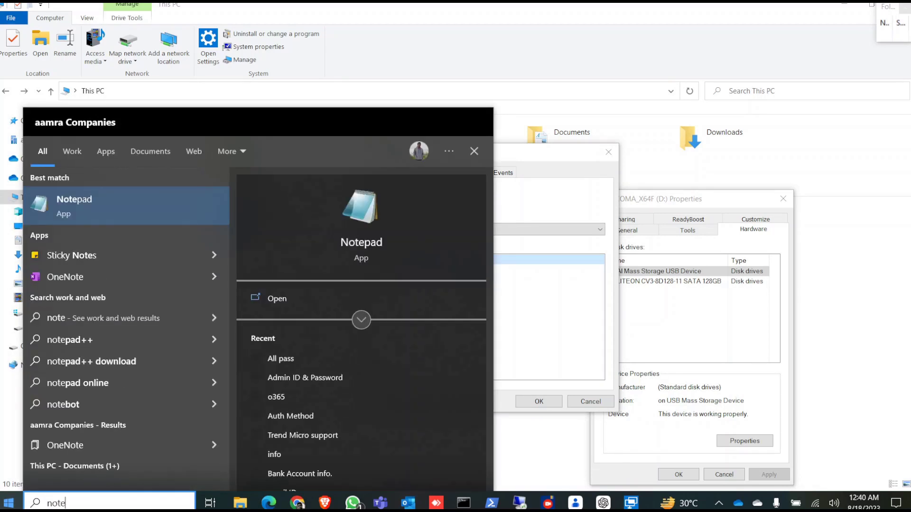
pyautogui.press('Return')
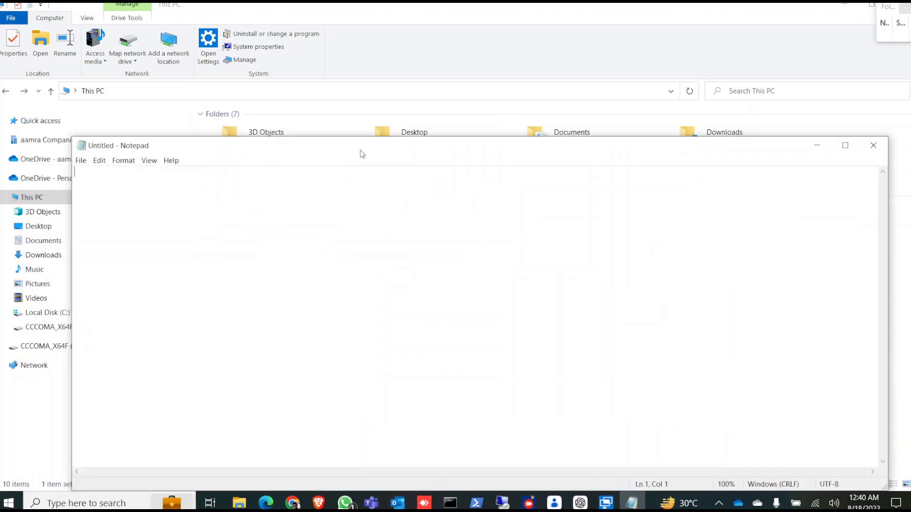
pyautogui.moveTo(887, 232); pyautogui.dragTo(360, 200)
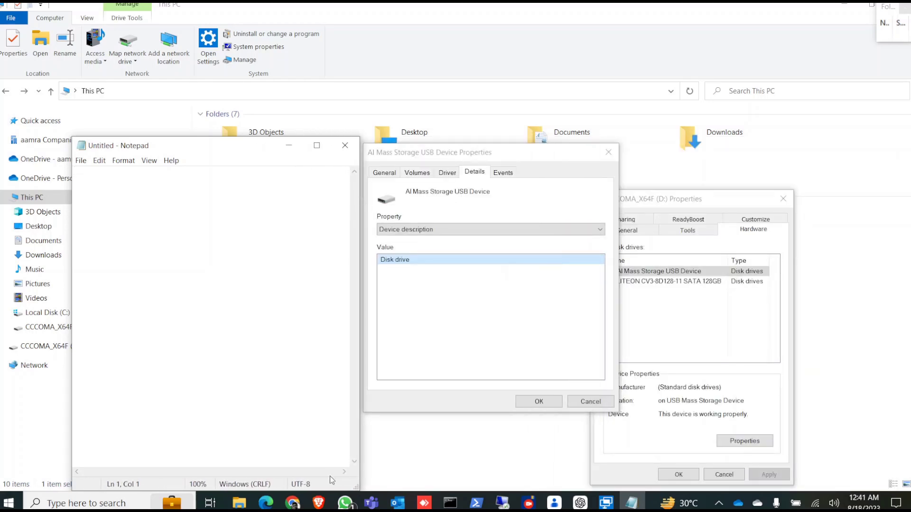
# Check in the blog article which property gives the instance ID, class GUID and device ID, and return to the USB device's properties dialog.
pyautogui.click(292, 501)
pyautogui.moveTo(909, 238); pyautogui.dragTo(909, 332)
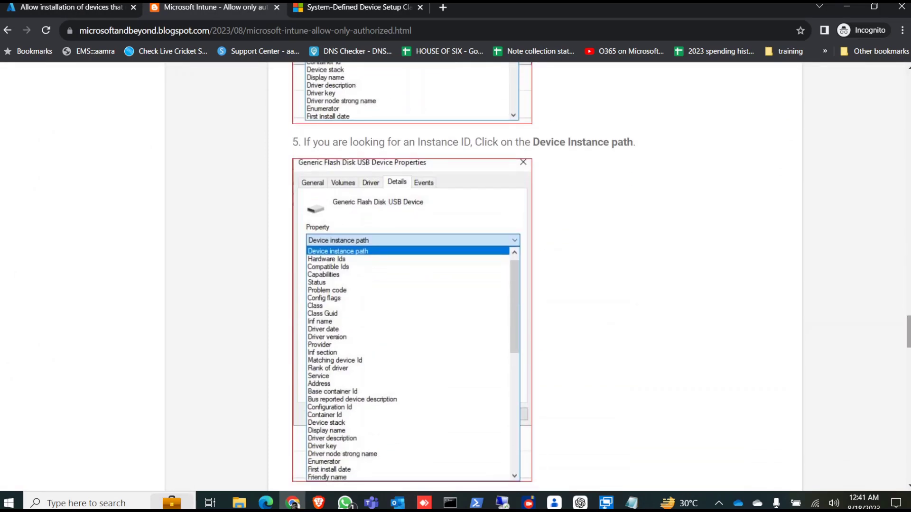
pyautogui.moveTo(905, 324)
pyautogui.mouseDown()
pyautogui.moveTo(905, 301)
pyautogui.moveTo(904, 326)
pyautogui.mouseUp()
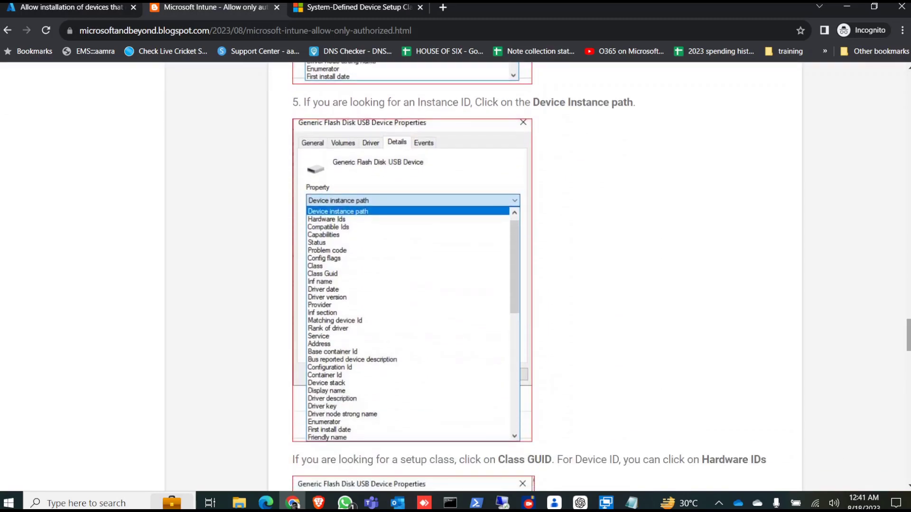
pyautogui.moveTo(240, 503)
pyautogui.click(306, 469)
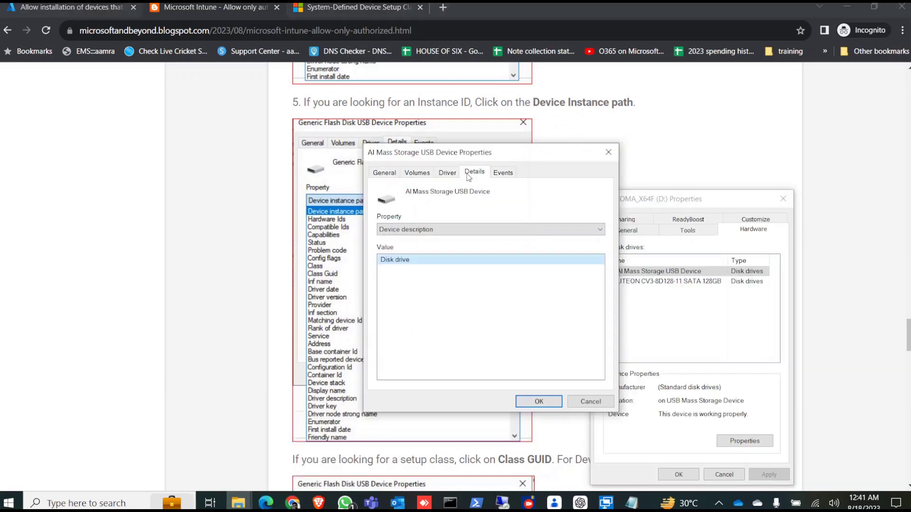
# Show the USB device's Device instance path property and copy its value into the blank Notepad document.
pyautogui.click(452, 230)
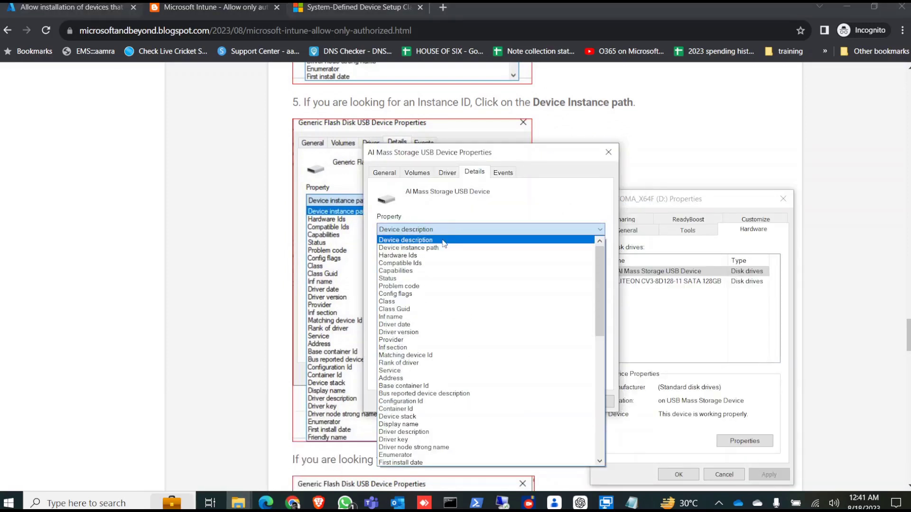
pyautogui.click(424, 248)
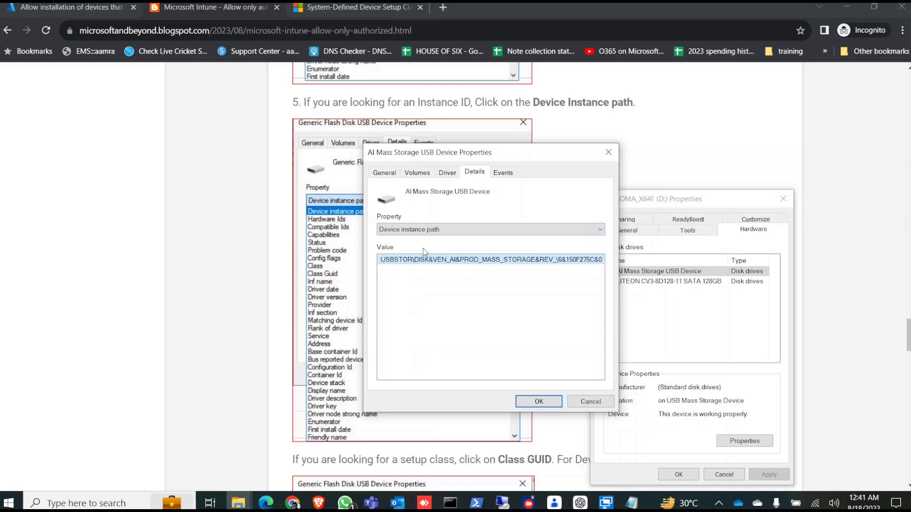
pyautogui.rightClick(445, 263)
pyautogui.click(460, 269)
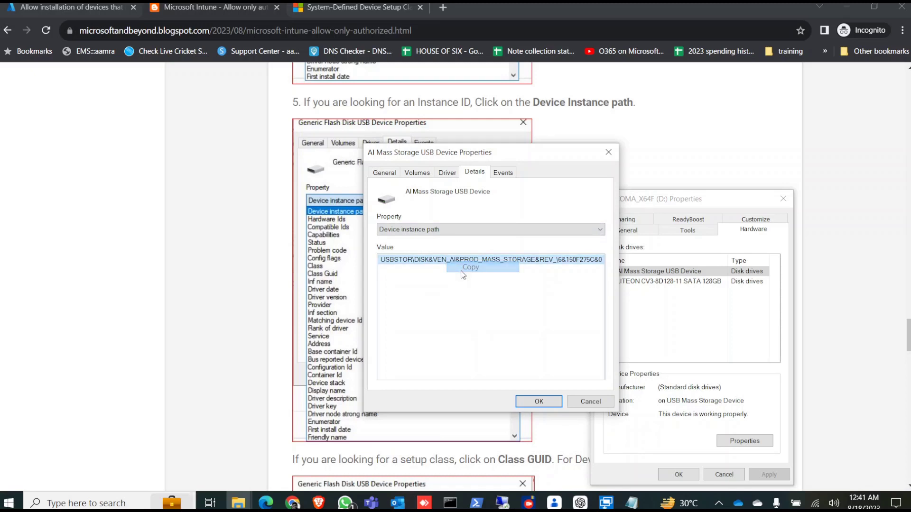
pyautogui.click(632, 503)
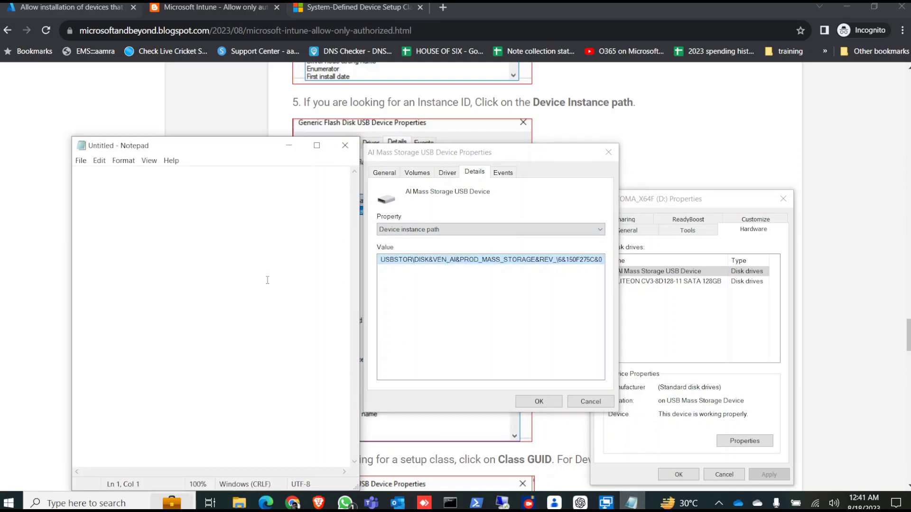
pyautogui.hotkey('ctrl', 'v')
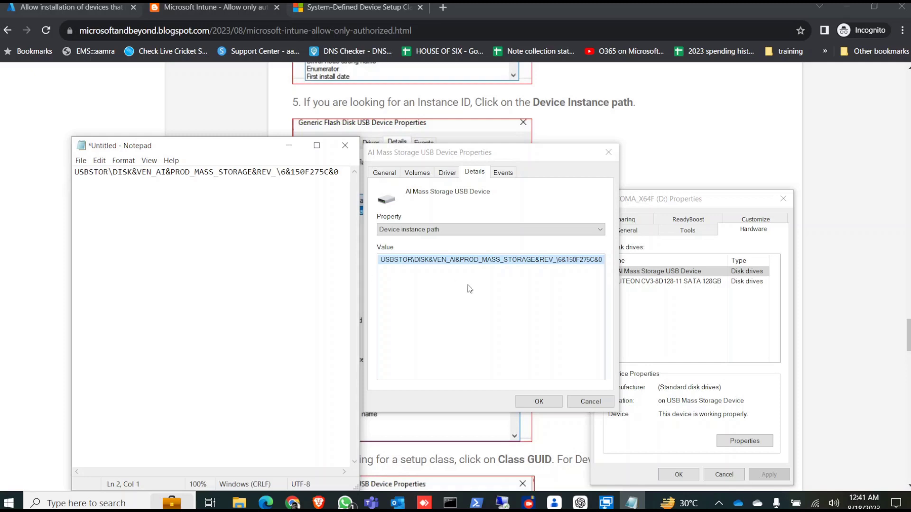
# Check the blog article's setup class instruction, then copy the USB device's Class Guid value onto the second line in Notepad.
pyautogui.click(366, 482)
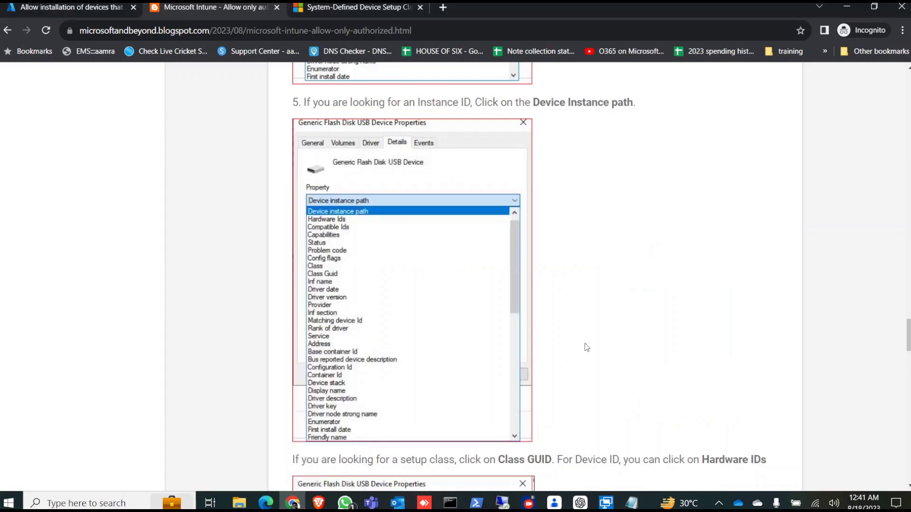
pyautogui.scroll(-5, 830, 270)
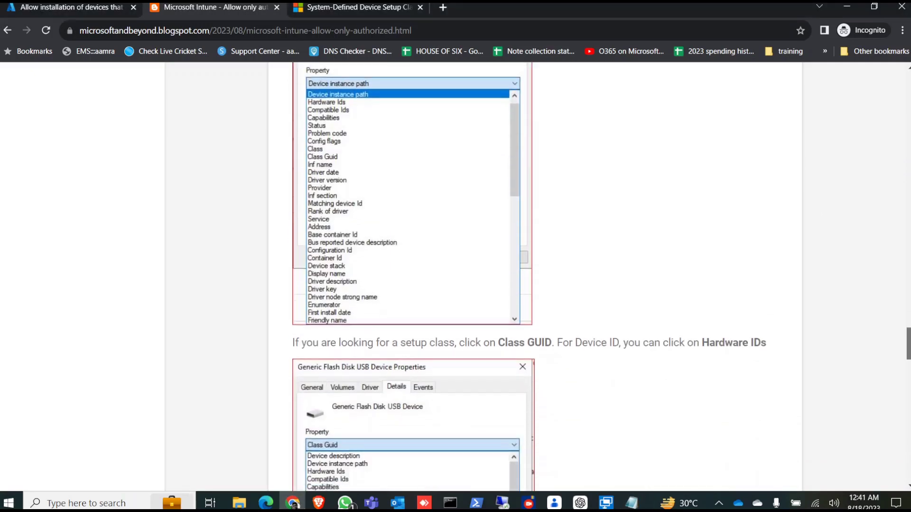
pyautogui.scroll(-1, 529, 277)
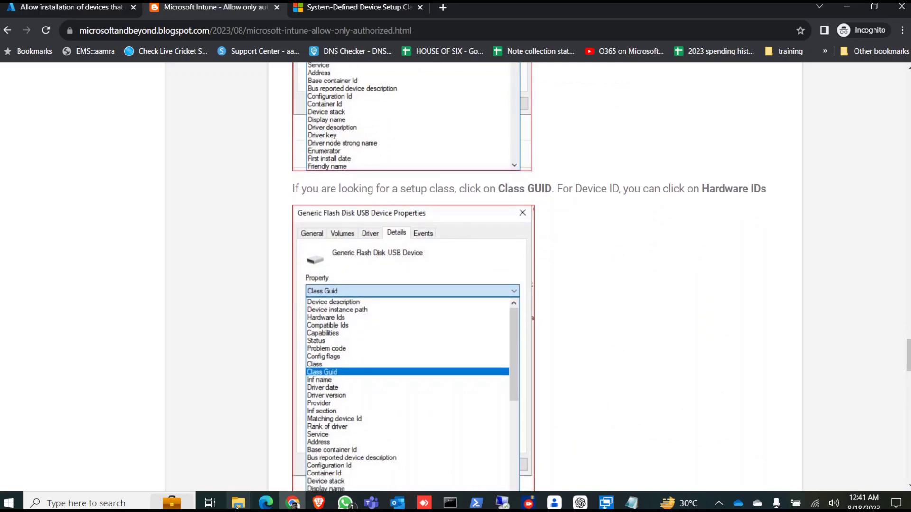
pyautogui.moveTo(238, 503)
pyautogui.click(305, 451)
pyautogui.click(459, 230)
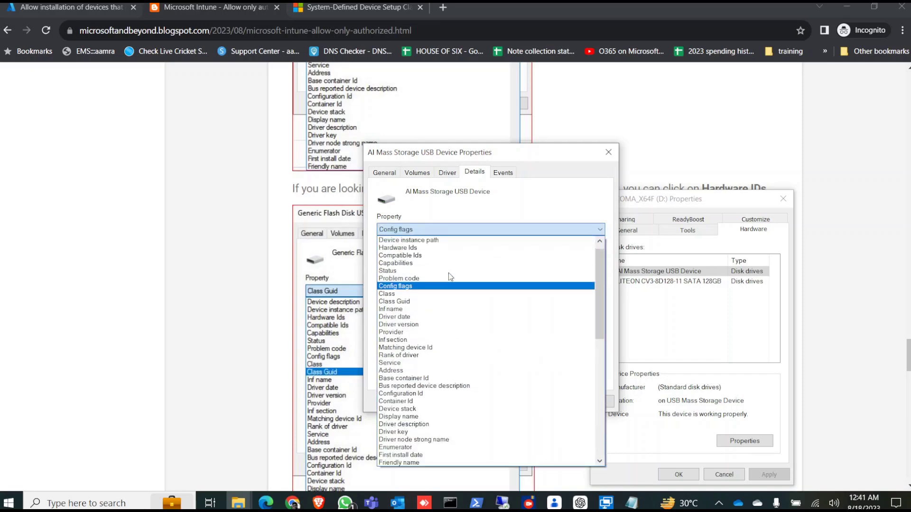
pyautogui.click(444, 302)
pyautogui.rightClick(478, 263)
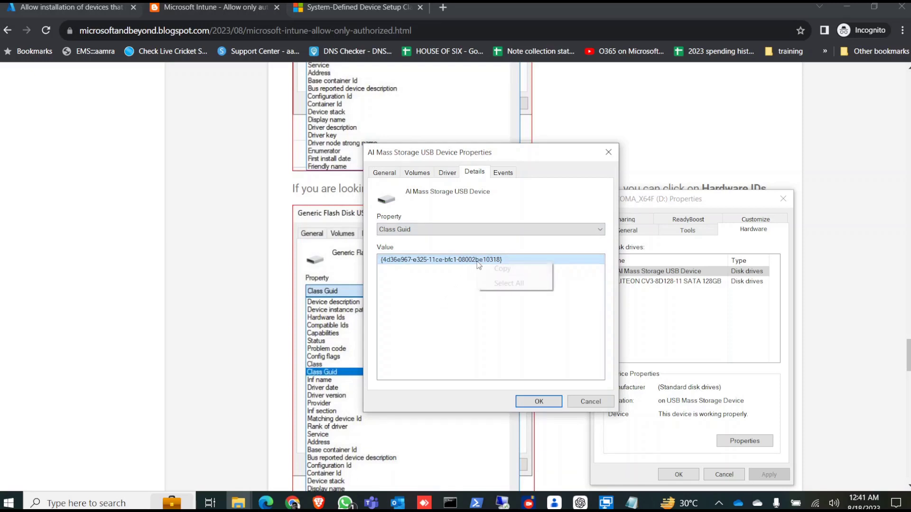
pyautogui.click(491, 267)
pyautogui.click(632, 503)
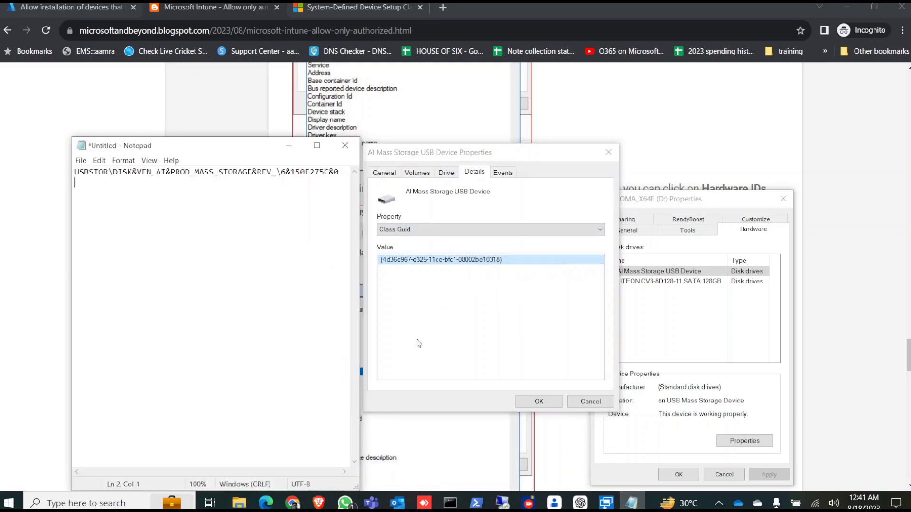
pyautogui.hotkey('ctrl', 'v')
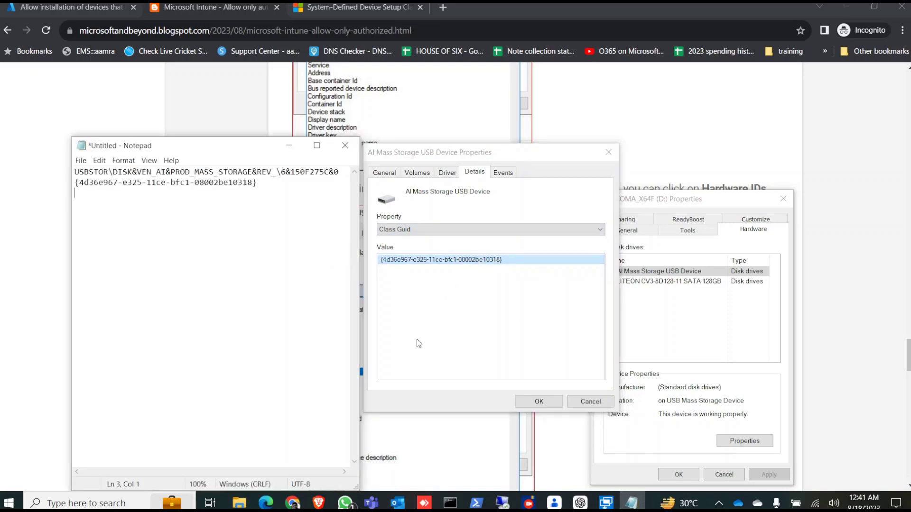
# Check the blog article's device ID instruction and show the Hardware Ids property of the USB device.
pyautogui.click(872, 318)
pyautogui.scroll(-1, 908, 357)
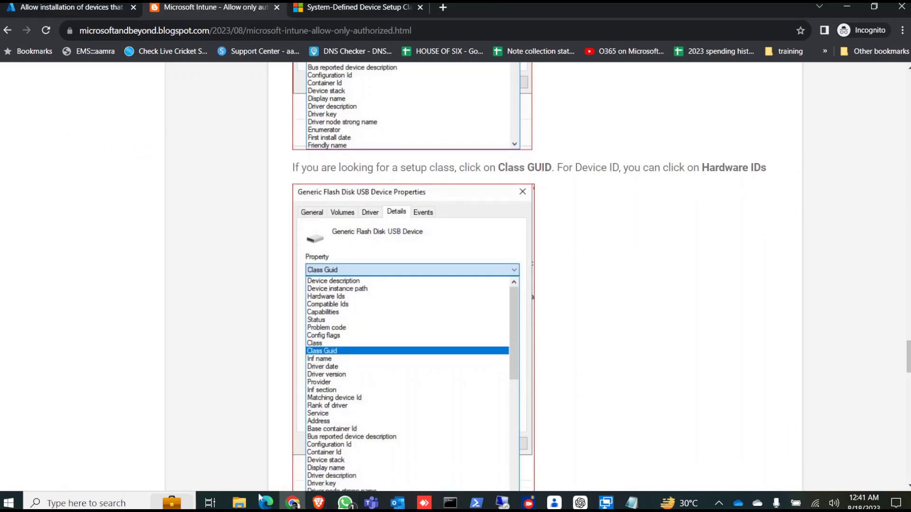
pyautogui.moveTo(239, 502)
pyautogui.click(315, 442)
pyautogui.click(437, 233)
pyautogui.press('h')
pyautogui.press('Down')
pyautogui.press('Down')
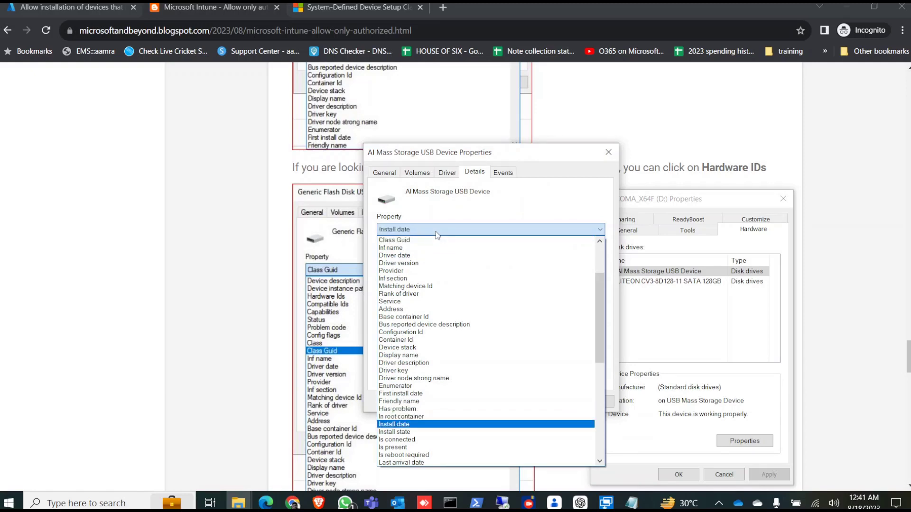
pyautogui.press('h')
pyautogui.press('Return')
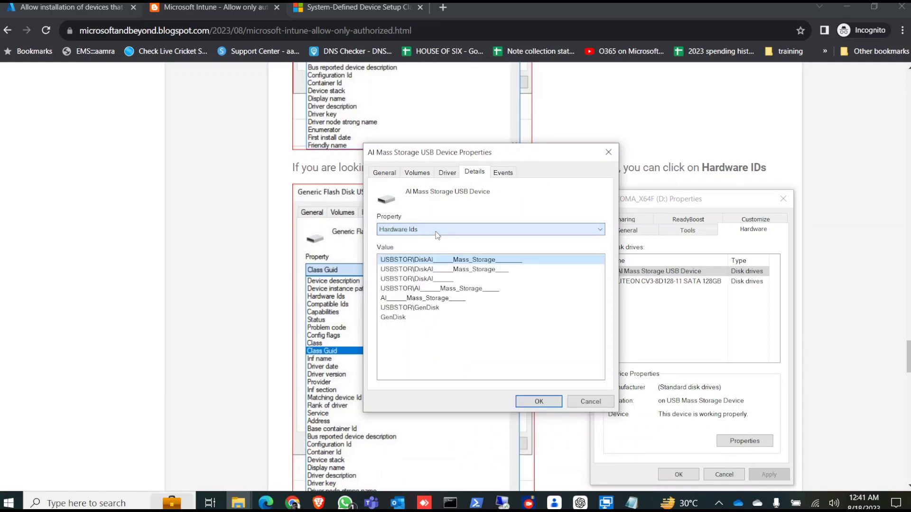
# Copy all the Hardware Ids values of the USB device into Notepad below the class GUID.
pyautogui.moveTo(446, 325); pyautogui.dragTo(444, 258)
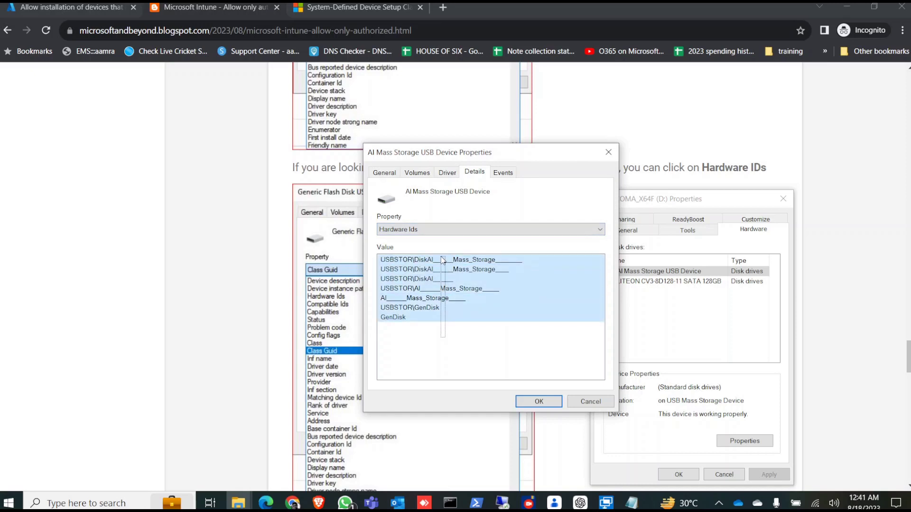
pyautogui.rightClick(436, 288)
pyautogui.click(453, 292)
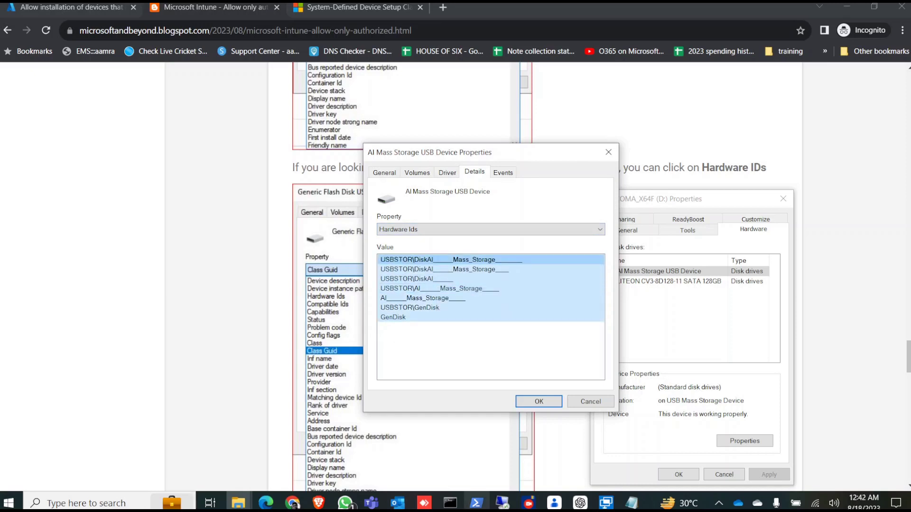
pyautogui.click(631, 502)
pyautogui.hotkey('ctrl', 'v')
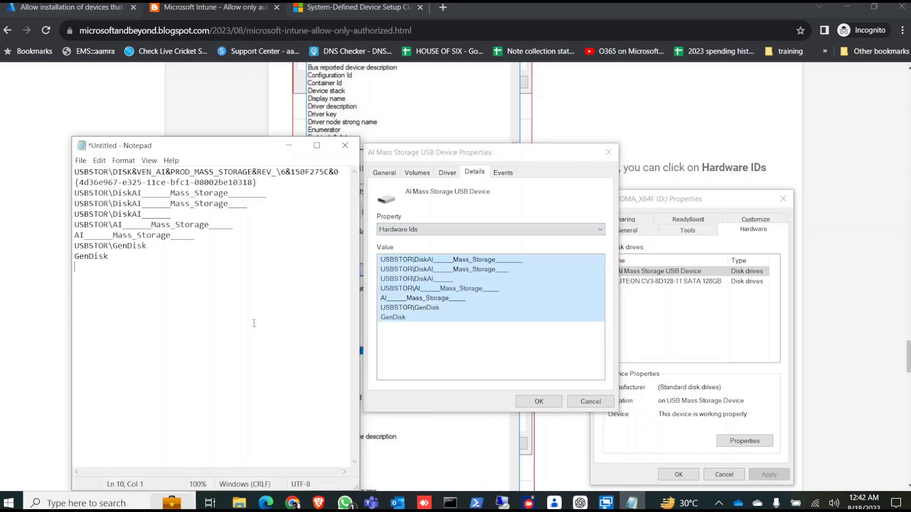
# Check in the blog article where the device IDs are entered, and return to the Intune device IDs setting.
pyautogui.click(869, 265)
pyautogui.moveTo(908, 355); pyautogui.dragTo(908, 390)
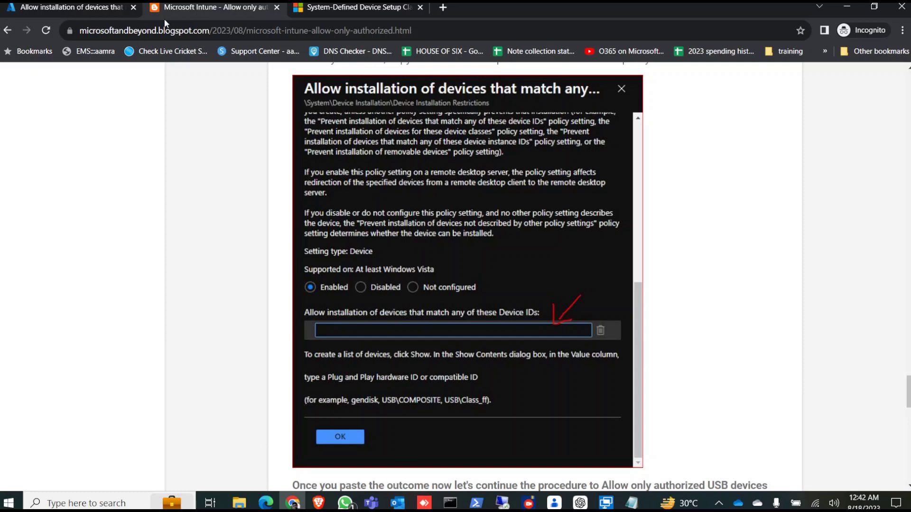
pyautogui.click(95, 6)
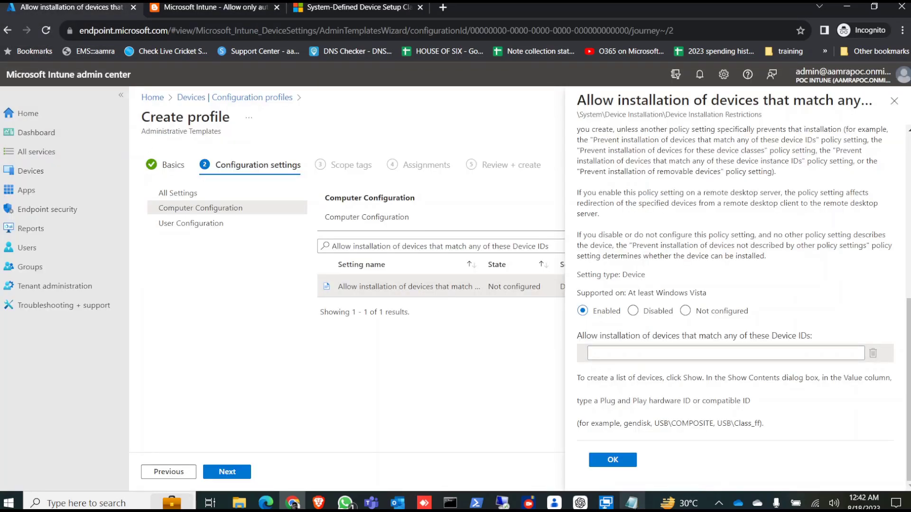
# Try to enter all the identifiers collected in Notepad as one entry in the allowed device IDs list.
pyautogui.click(632, 503)
pyautogui.moveTo(127, 262); pyautogui.dragTo(17, 122)
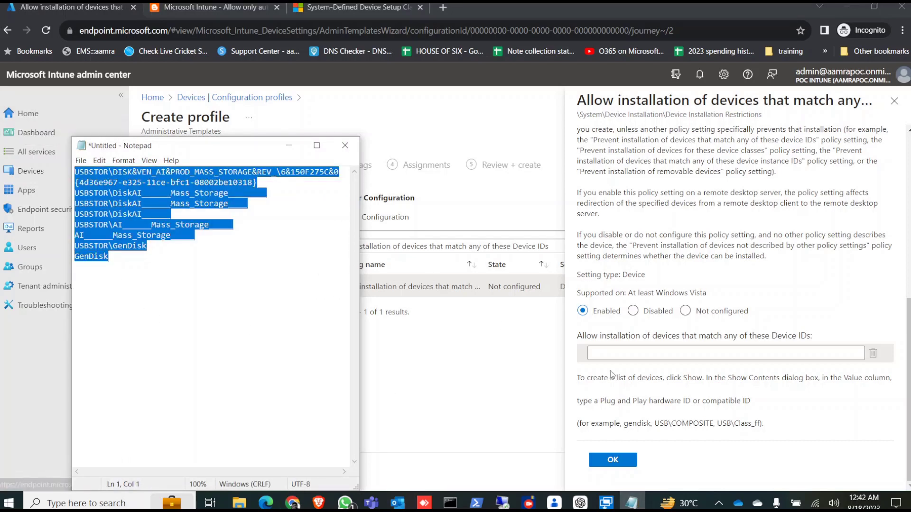
pyautogui.click(637, 354)
pyautogui.hotkey('ctrl', 'v')
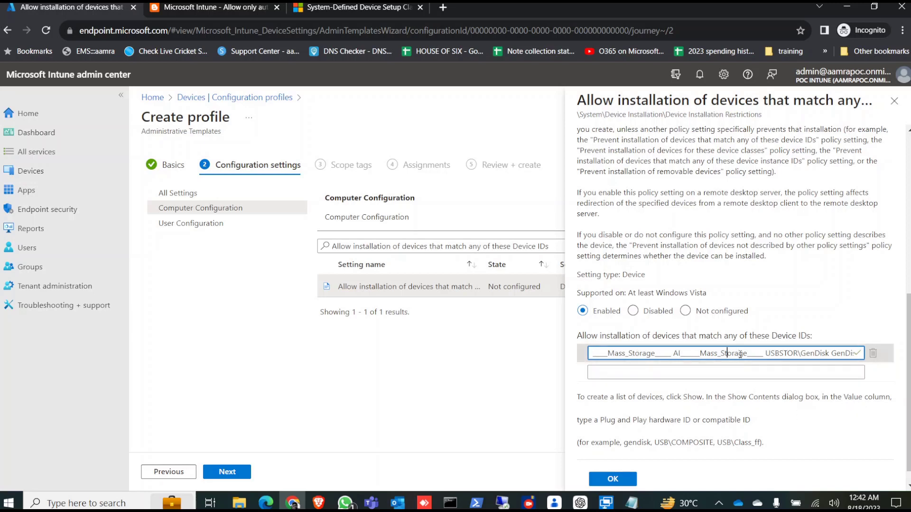
# Review the combined device ID entry back to its beginning and clear it from the list.
pyautogui.press('Left')
pyautogui.press('Left')
pyautogui.press('Left')
pyautogui.press('Left')
pyautogui.press('Left')
pyautogui.press('Left')
pyautogui.press('Left')
pyautogui.press('Left')
pyautogui.press('Left')
pyautogui.press('Left')
pyautogui.press('Left')
pyautogui.press('Left')
pyautogui.press('Left')
pyautogui.press('Left')
pyautogui.press('Left')
pyautogui.press('Left')
pyautogui.press('Left')
pyautogui.press('Left')
pyautogui.press('Left')
pyautogui.press('Left')
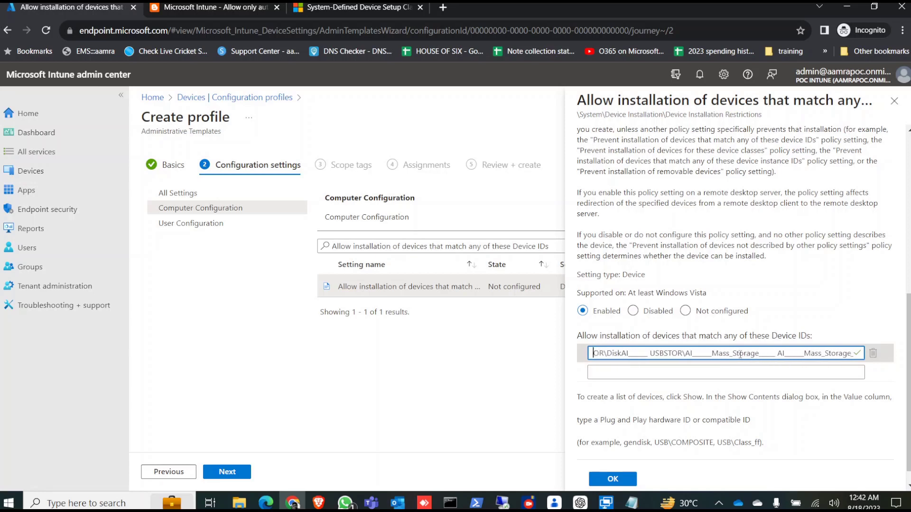
pyautogui.press('Left')
pyautogui.press('Left')
pyautogui.press('Left')
pyautogui.press('Left')
pyautogui.press('Left')
pyautogui.press('Left')
pyautogui.press('Left')
pyautogui.press('Left')
pyautogui.press('Left')
pyautogui.press('Left')
pyautogui.press('Left')
pyautogui.press('Left')
pyautogui.press('Left')
pyautogui.press('Left')
pyautogui.press('Left')
pyautogui.press('Left')
pyautogui.press('Left')
pyautogui.press('Left')
pyautogui.press('Left')
pyautogui.press('Left')
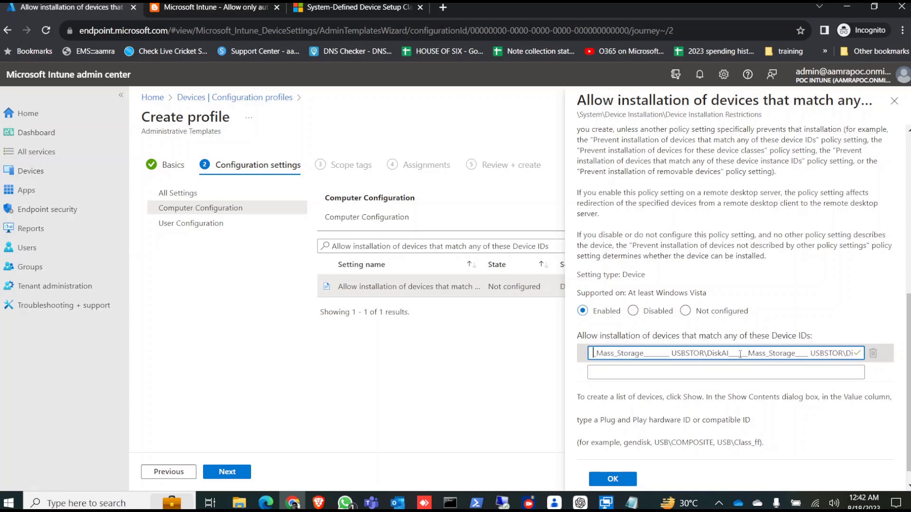
pyautogui.press('Left')
pyautogui.press('Left')
pyautogui.press('Left')
pyautogui.press('Left')
pyautogui.press('Left')
pyautogui.press('Left')
pyautogui.press('Left')
pyautogui.press('Left')
pyautogui.press('Left')
pyautogui.press('Left')
pyautogui.press('Left')
pyautogui.press('Left')
pyautogui.press('Left')
pyautogui.press('Left')
pyautogui.press('Left')
pyautogui.press('Left')
pyautogui.press('Left')
pyautogui.press('Left')
pyautogui.press('Left')
pyautogui.press('Left')
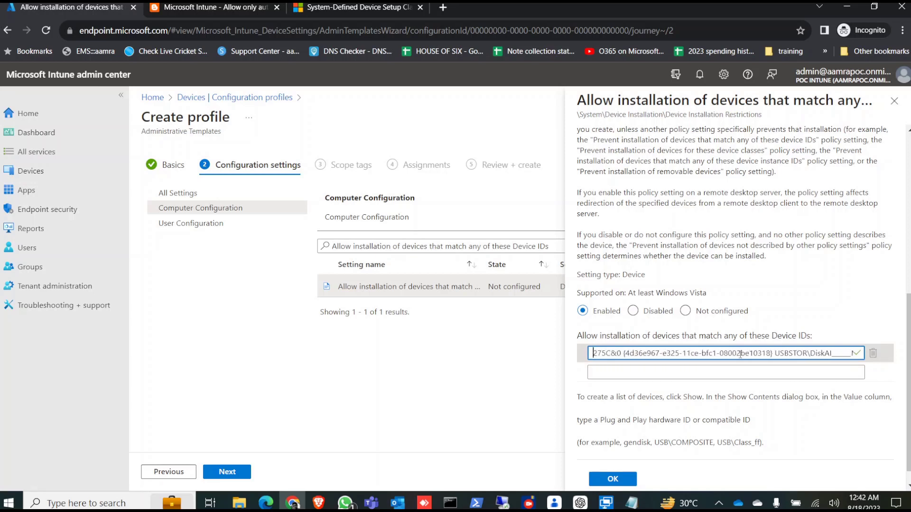
pyautogui.press('Left')
pyautogui.press('Left')
pyautogui.press('Left')
pyautogui.press('Left')
pyautogui.press('Left')
pyautogui.press('Left')
pyautogui.press('Left')
pyautogui.press('Left')
pyautogui.press('Left')
pyautogui.press('Left')
pyautogui.press('Left')
pyautogui.press('Left')
pyautogui.press('Left')
pyautogui.press('Left')
pyautogui.press('Left')
pyautogui.press('Left')
pyautogui.press('Left')
pyautogui.press('Left')
pyautogui.press('Left')
pyautogui.press('Left')
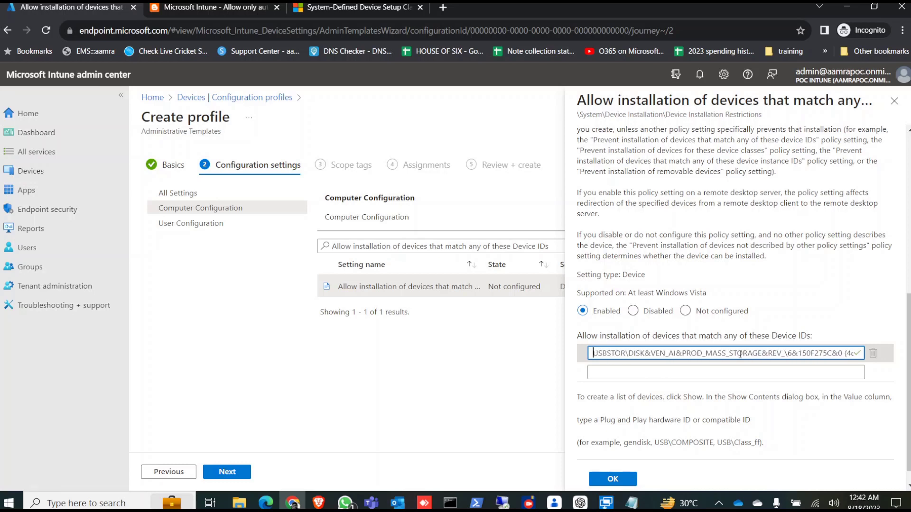
pyautogui.hotkey('ctrl', 'a')
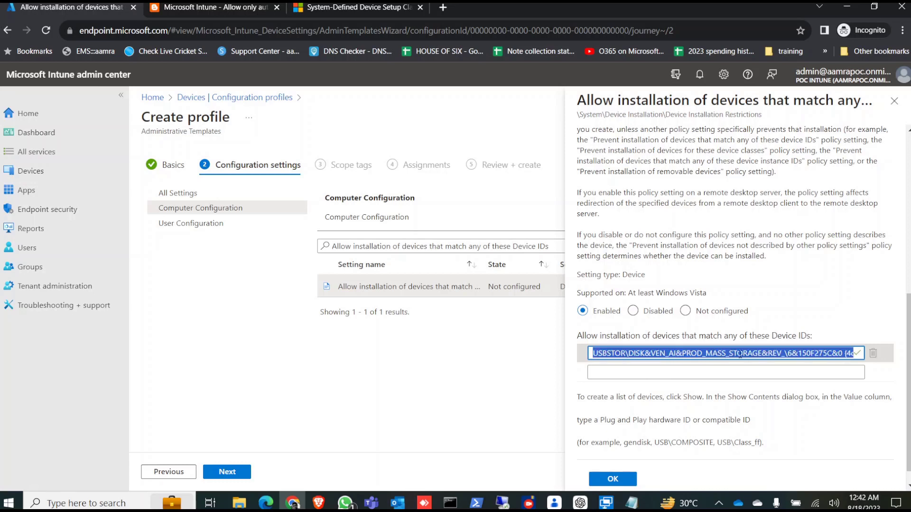
pyautogui.hotkey('ctrl', 'x')
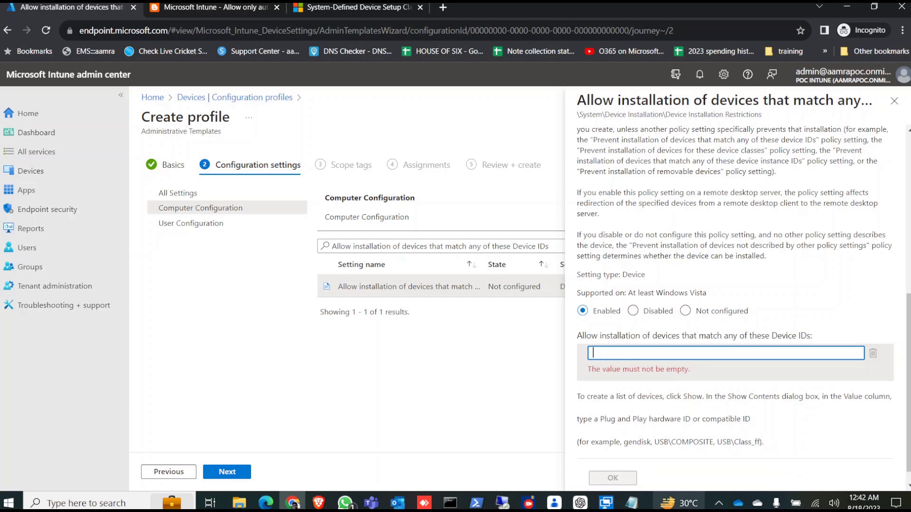
# Copy the device instance path USBSTOR\DISK&VEN_AI&PROD_MASS_STORAGE&REV_\6&150F275C&0 from Notepad into the first entry of the allowed device IDs list.
pyautogui.click(631, 503)
pyautogui.click(284, 225)
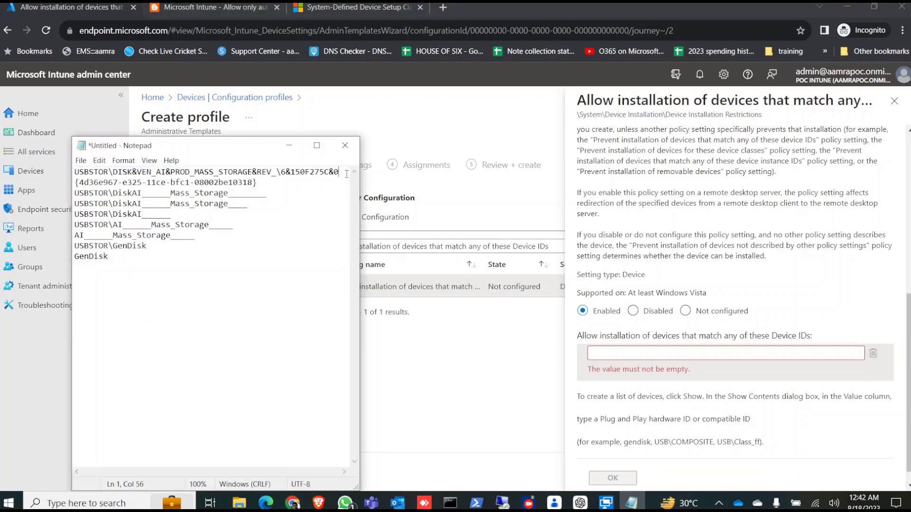
pyautogui.hotkey('shift', 'Up')
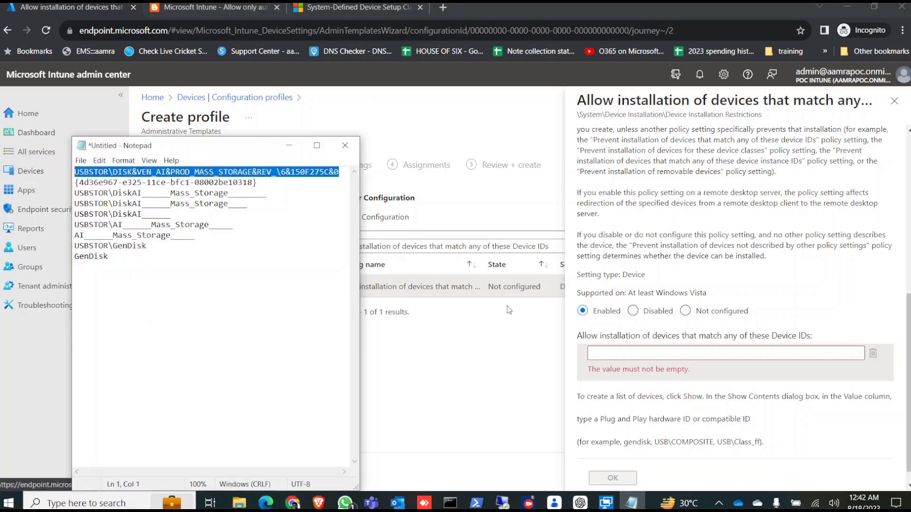
pyautogui.click(655, 352)
pyautogui.hotkey('ctrl', 'v')
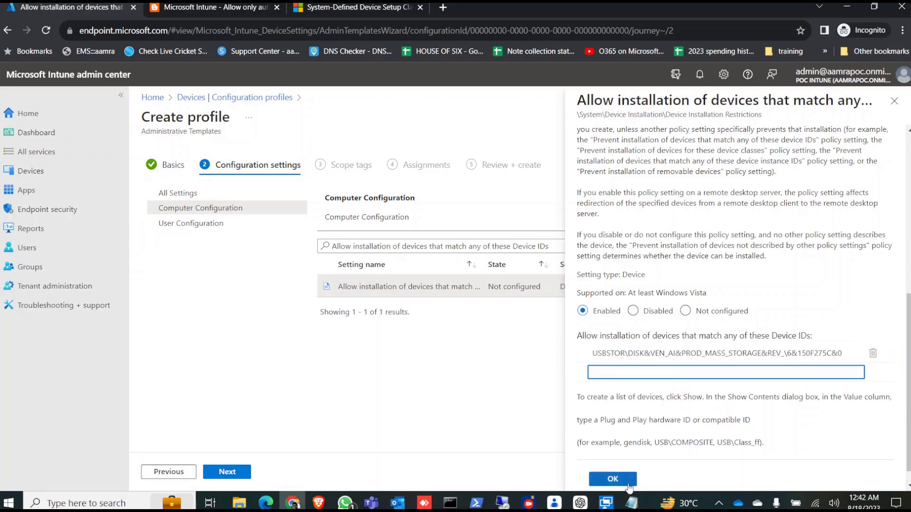
# Copy the class GUID {4d36e967-e325-11ce-bfc1-08002be10318} from Notepad into the second entry of the allowed device IDs list.
pyautogui.click(631, 503)
pyautogui.moveTo(279, 185); pyautogui.dragTo(66, 187)
pyautogui.hotkey('ctrl', 'c')
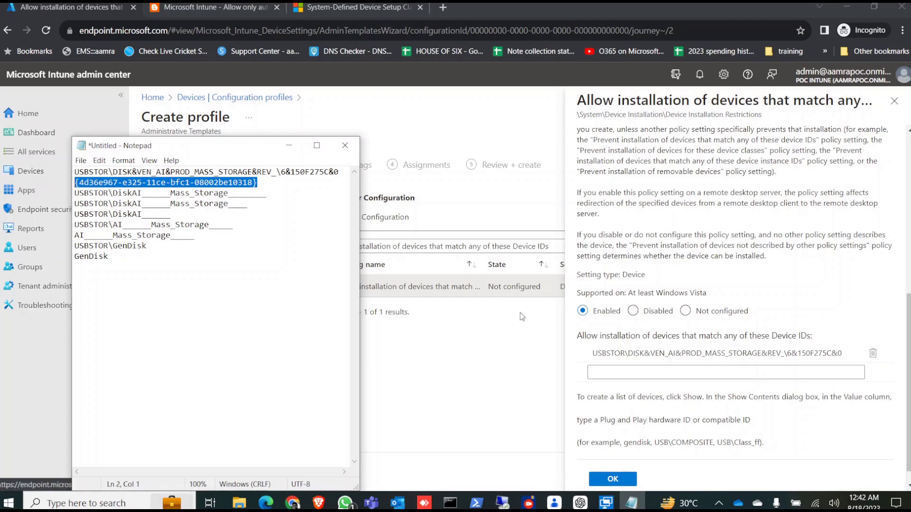
pyautogui.click(632, 372)
pyautogui.hotkey('ctrl', 'v')
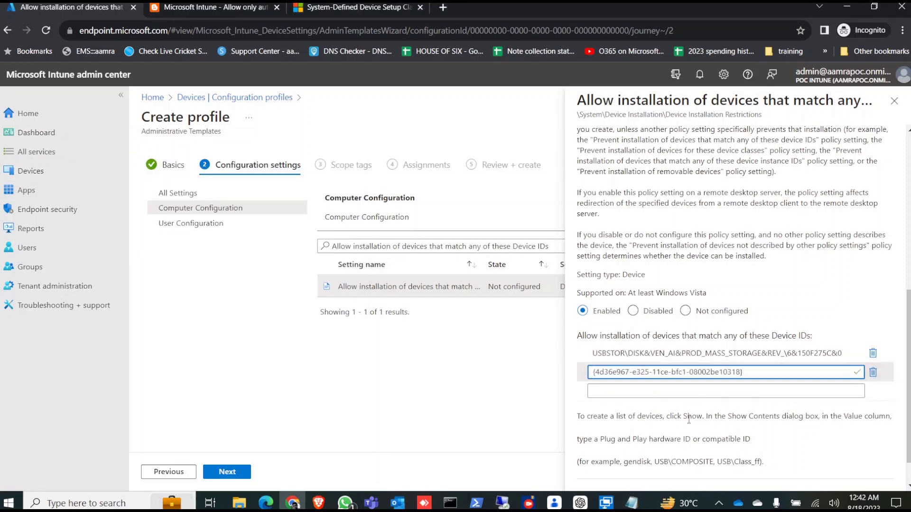
# Copy the remaining hardware IDs, from USBSTOR\DiskAI______Mass_Storage through GenDisk, from Notepad into the third allowed device IDs entry and save the setting.
pyautogui.click(632, 503)
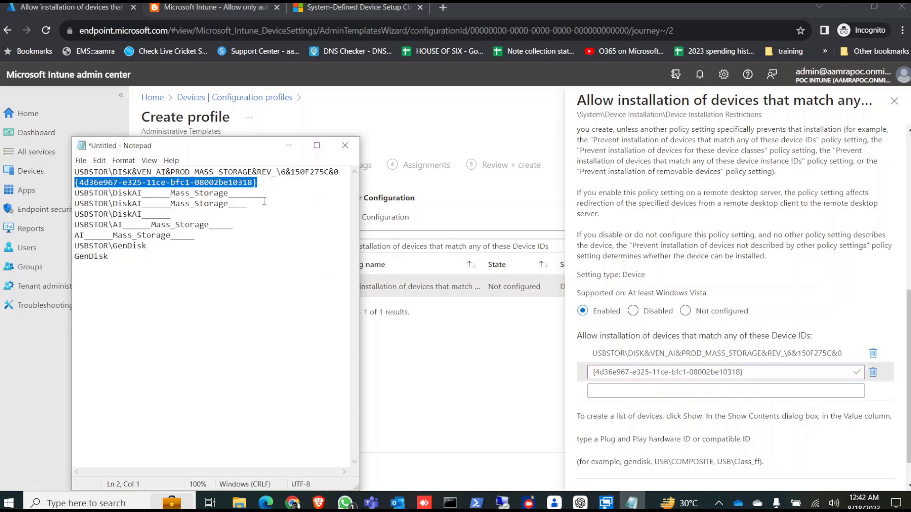
pyautogui.moveTo(122, 264); pyautogui.dragTo(54, 195)
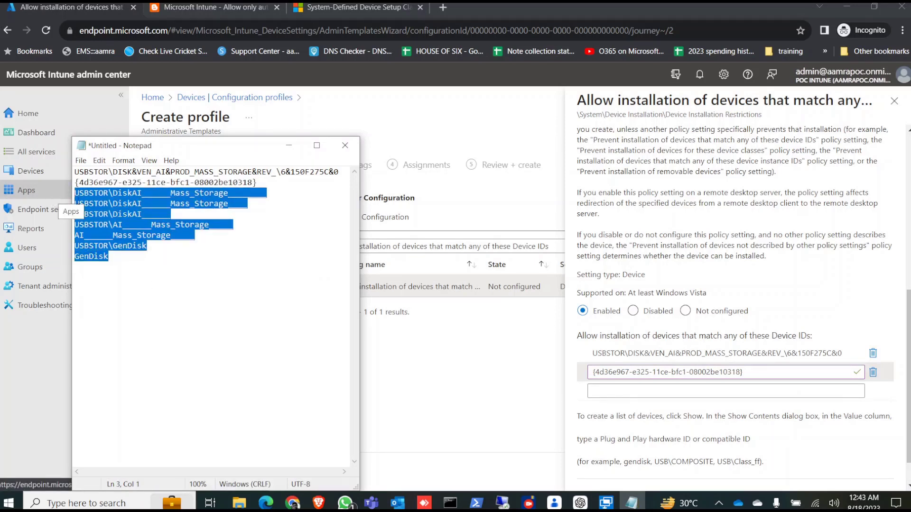
pyautogui.hotkey('ctrl', 'c')
pyautogui.click(623, 391)
pyautogui.hotkey('ctrl', 'v')
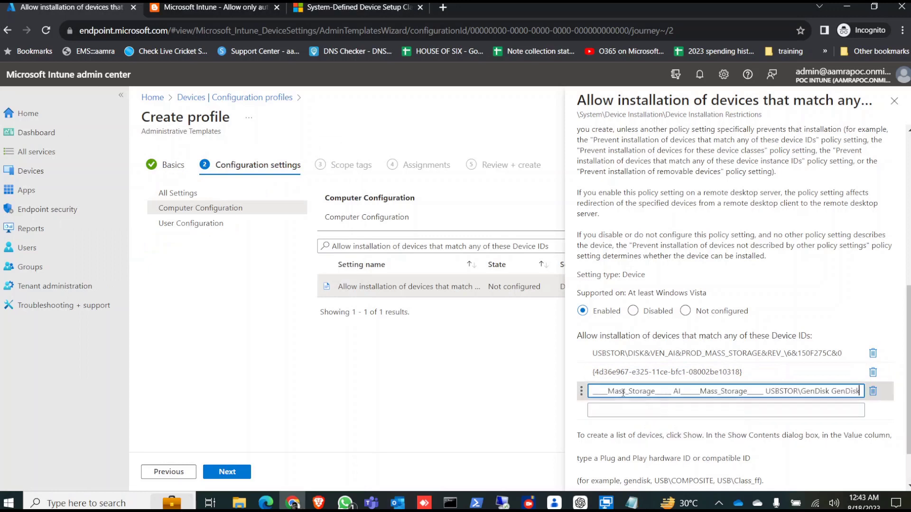
pyautogui.scroll(-2, 908, 385)
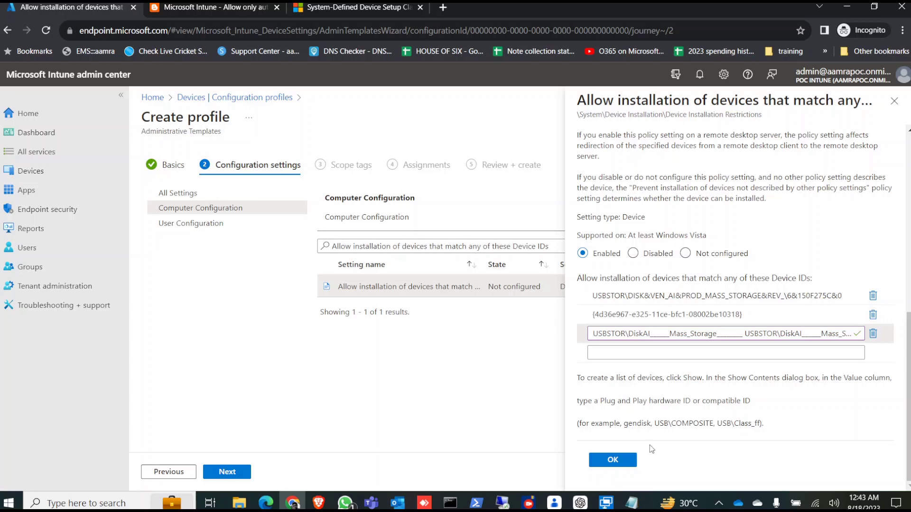
pyautogui.click(613, 468)
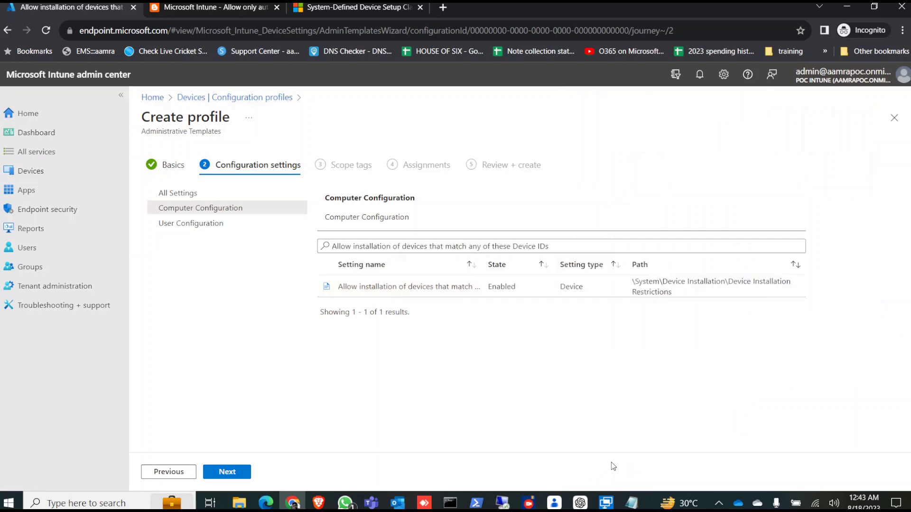
# Put Notepad away and close the properties windows of the AI Mass Storage USB Device and the CCCOMA_X64F (D:) drive.
pyautogui.hotkey('alt', 'Tab')
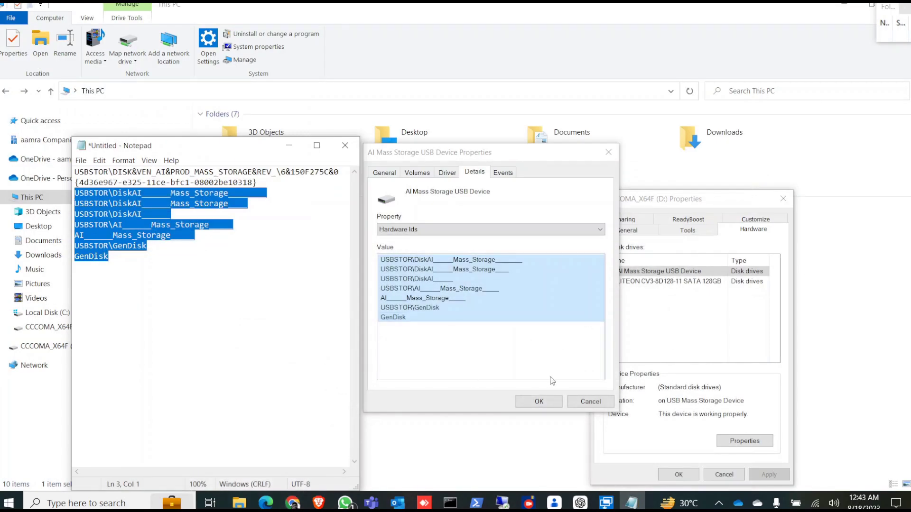
pyautogui.click(548, 401)
pyautogui.click(290, 149)
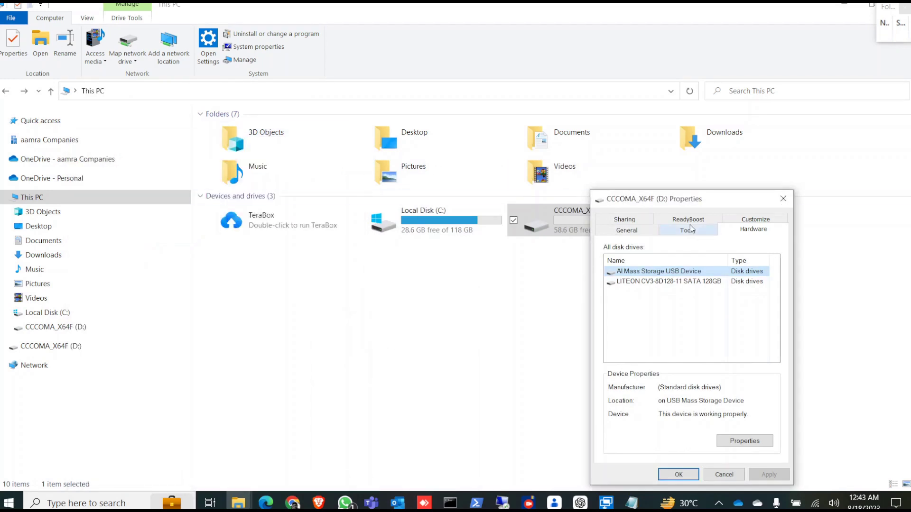
pyautogui.click(783, 198)
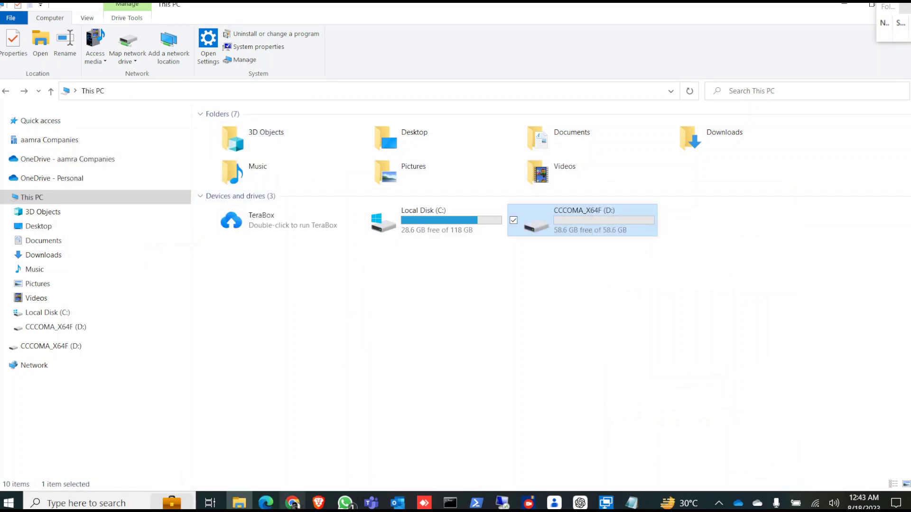
# Consult the remaining steps of the blog guide in Chrome and advance the Intune profile to its assignments with the Default scope tag.
pyautogui.click(292, 503)
pyautogui.click(214, 7)
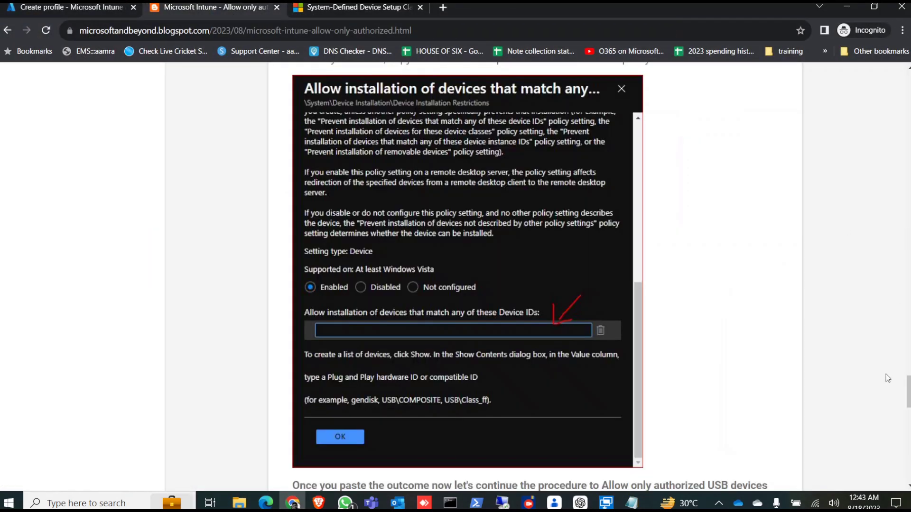
pyautogui.moveTo(908, 392); pyautogui.dragTo(908, 416)
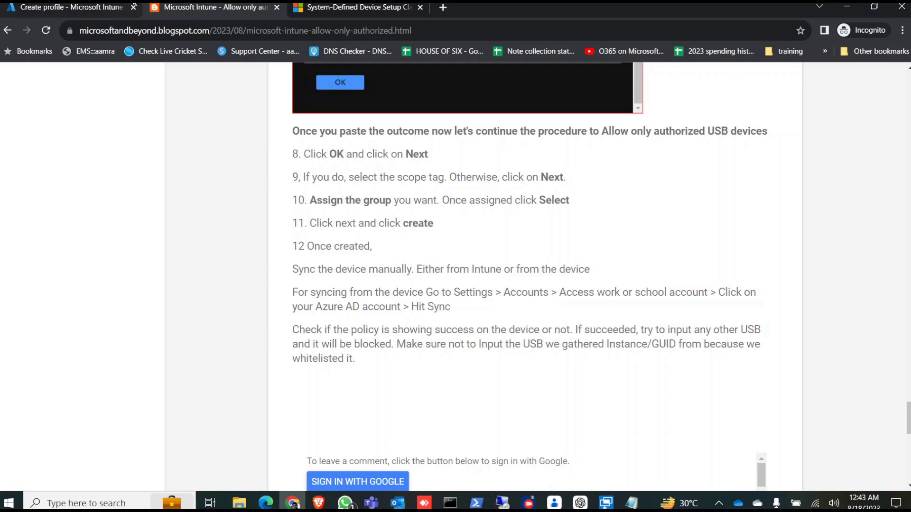
pyautogui.click(97, 7)
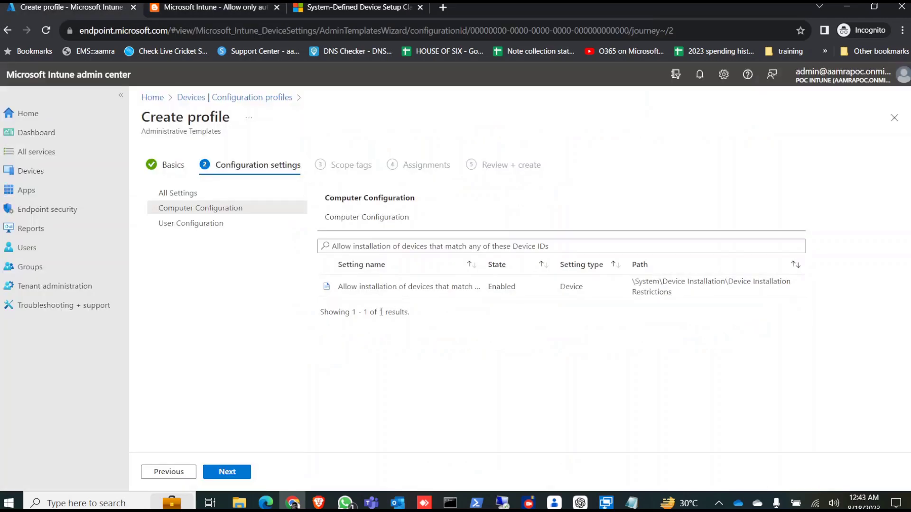
pyautogui.click(240, 473)
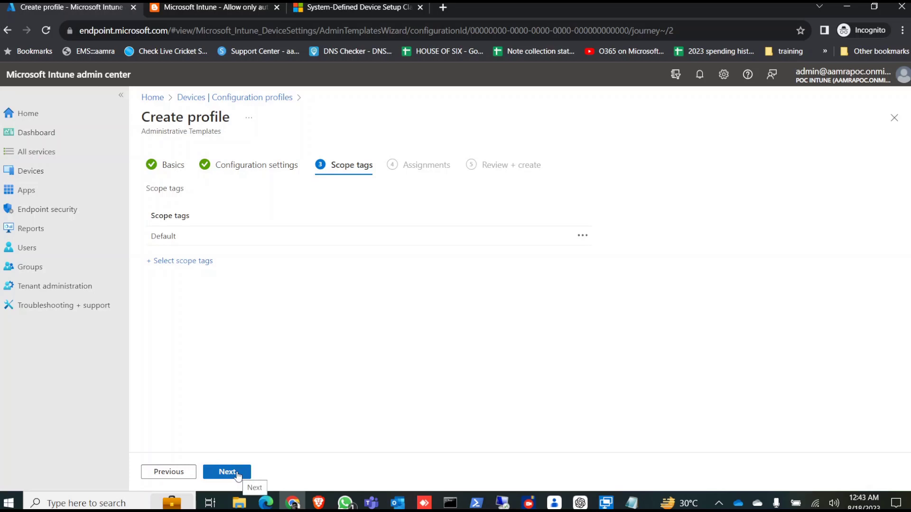
pyautogui.click(238, 475)
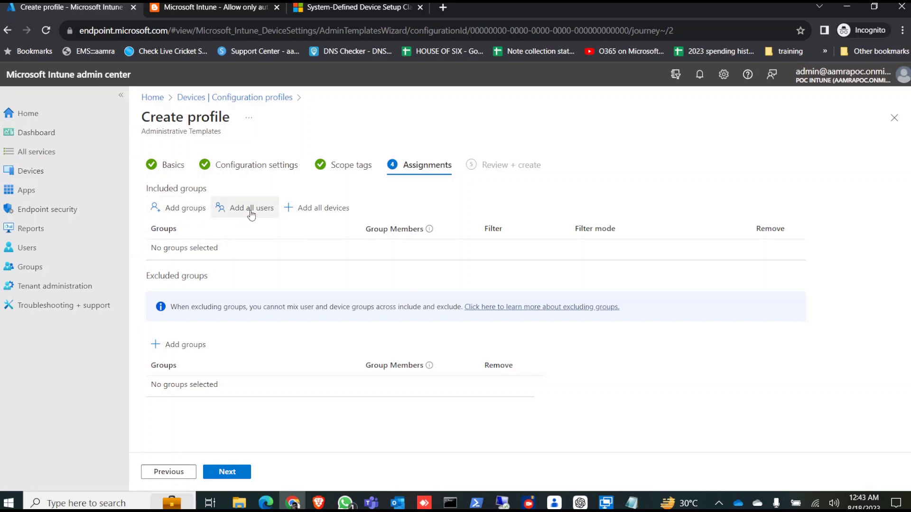
# Assign the profile to all users and all devices, and create it.
pyautogui.click(193, 211)
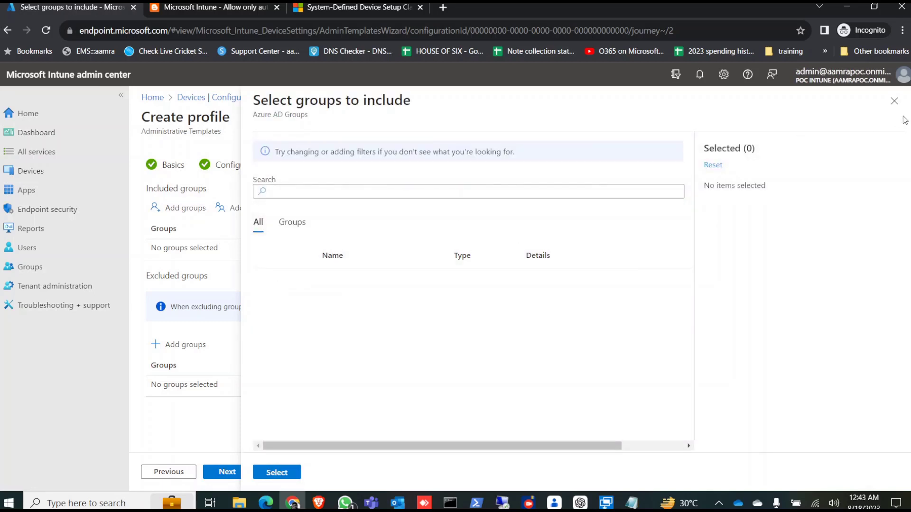
pyautogui.click(894, 101)
pyautogui.click(269, 215)
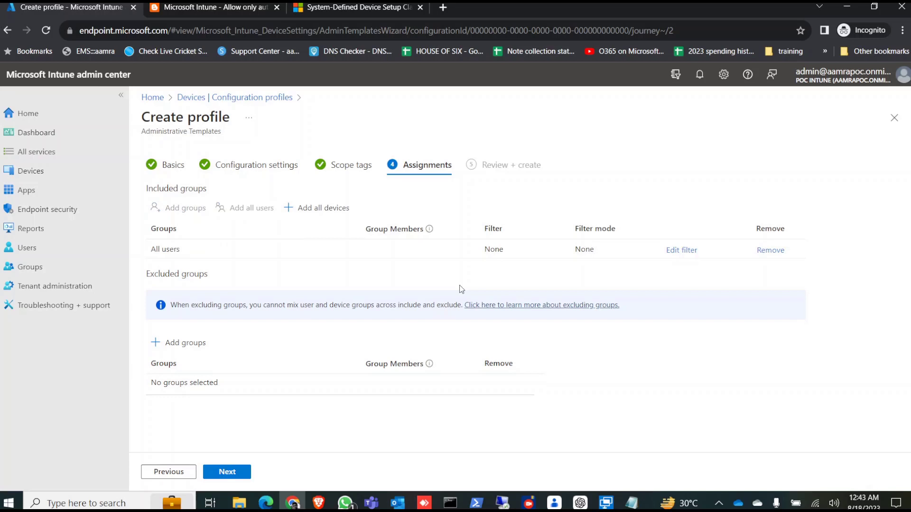
pyautogui.click(315, 208)
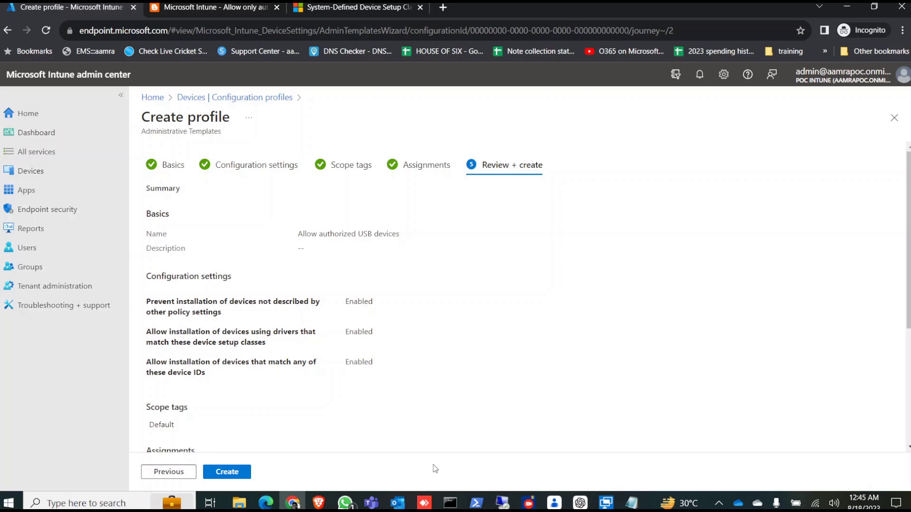
pyautogui.press('Return')
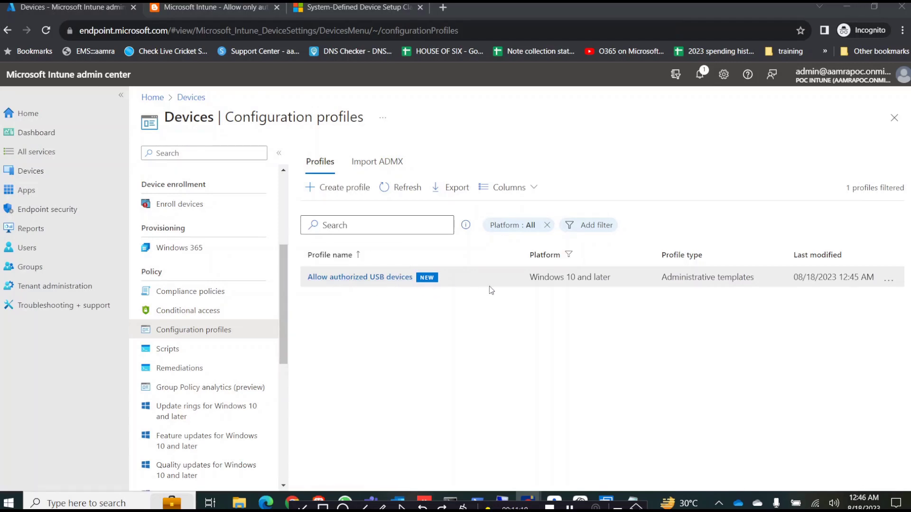
# Open the Allow authorized USB devices profile and review its assignment status, included groups, scope tags and configuration settings.
pyautogui.click(384, 278)
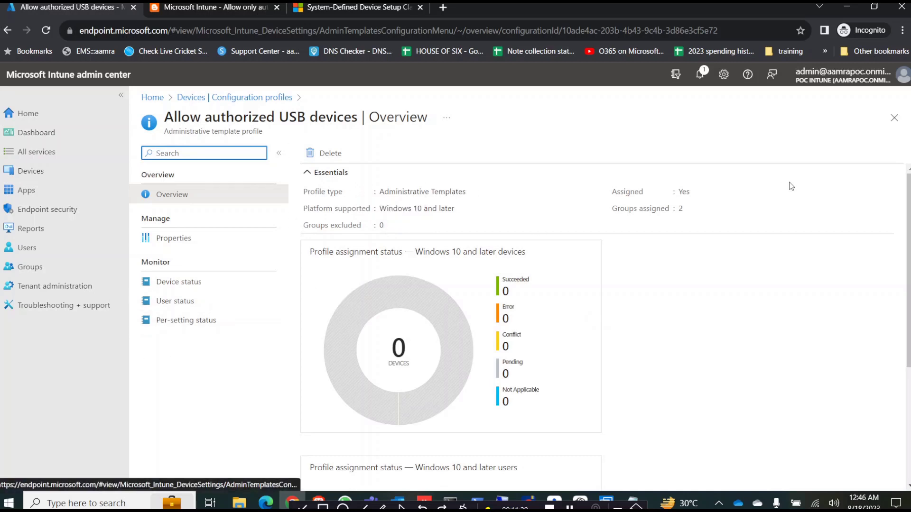
pyautogui.moveTo(907, 232); pyautogui.dragTo(910, 191)
pyautogui.scroll(-1, 909, 191)
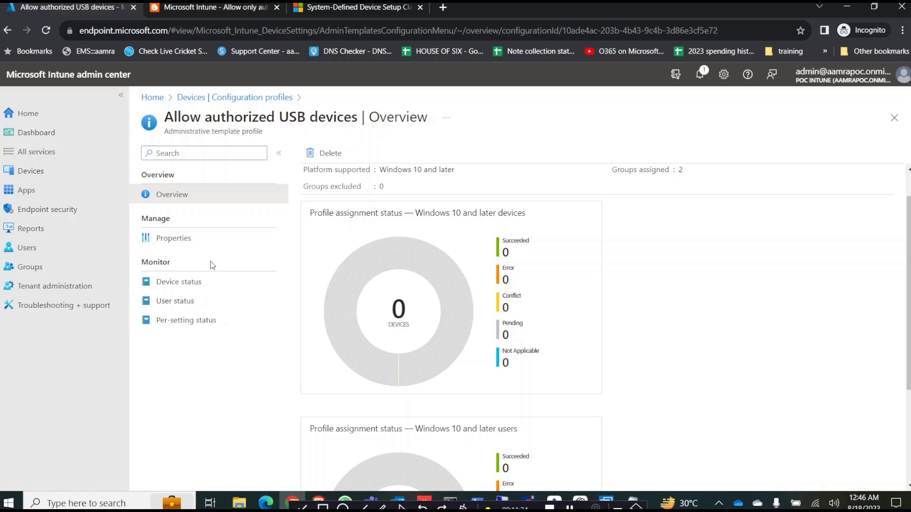
pyautogui.click(186, 237)
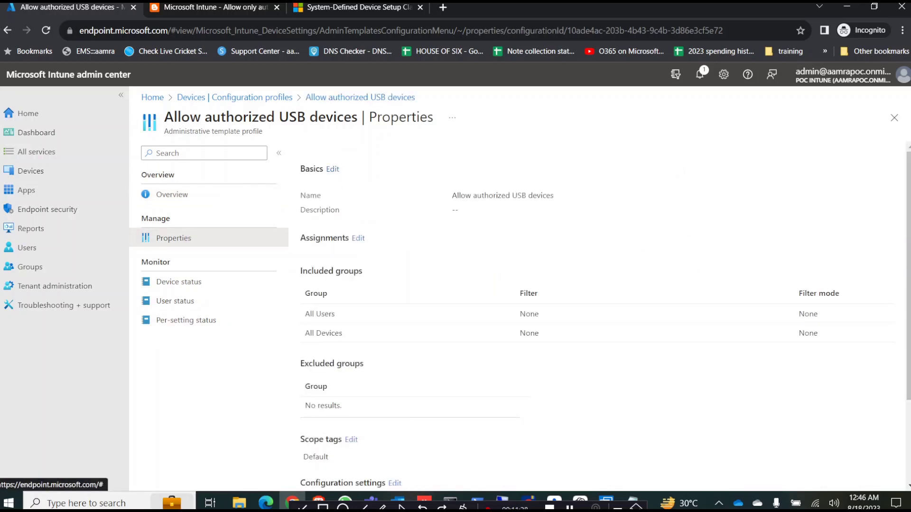
pyautogui.scroll(-3, 605, 319)
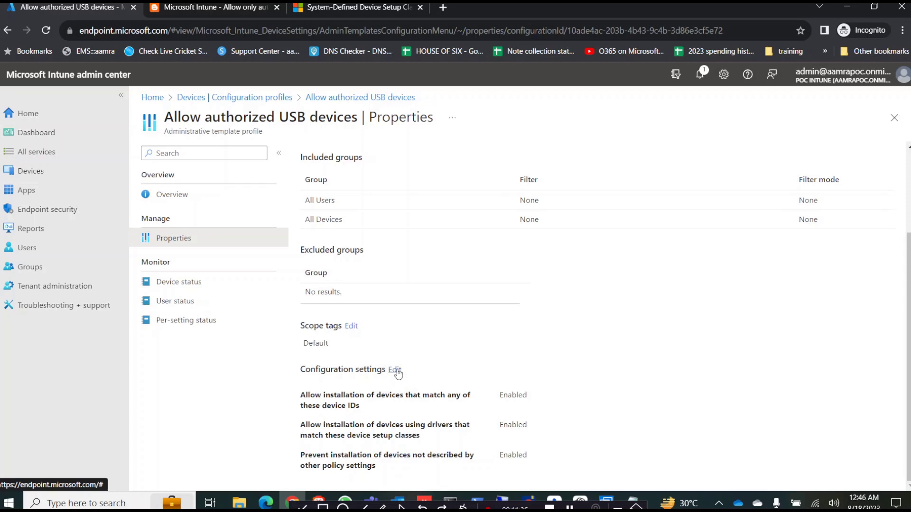
# Look through the network and adapter entries in the system-defined device setup classes reference and return to the profile's properties.
pyautogui.click(332, 7)
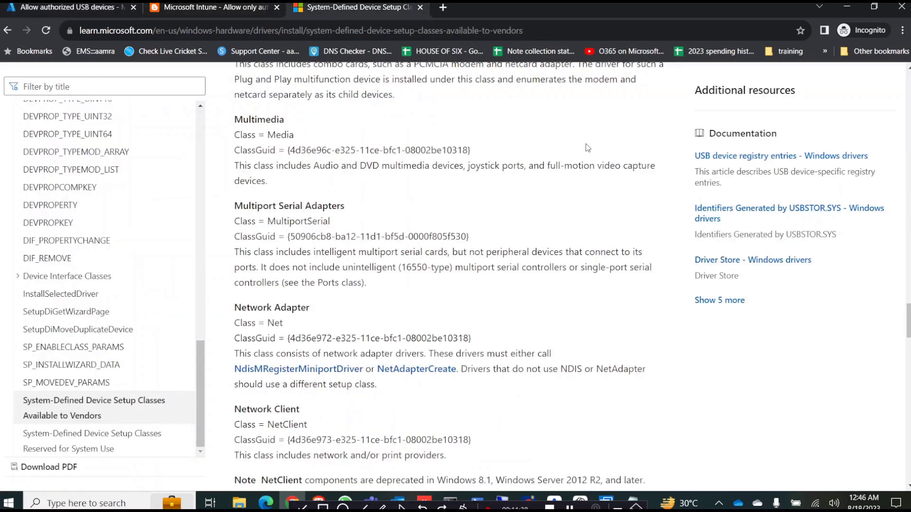
pyautogui.scroll(-6, 397, 333)
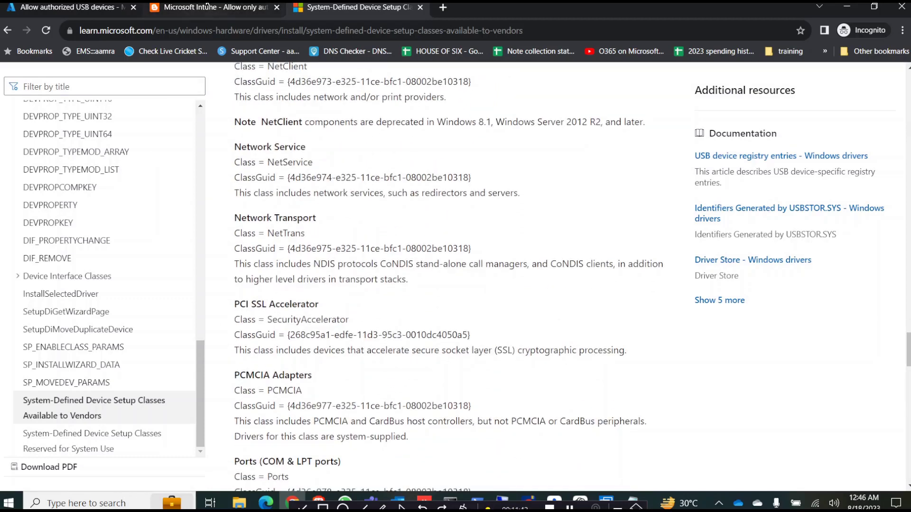
pyautogui.click(71, 7)
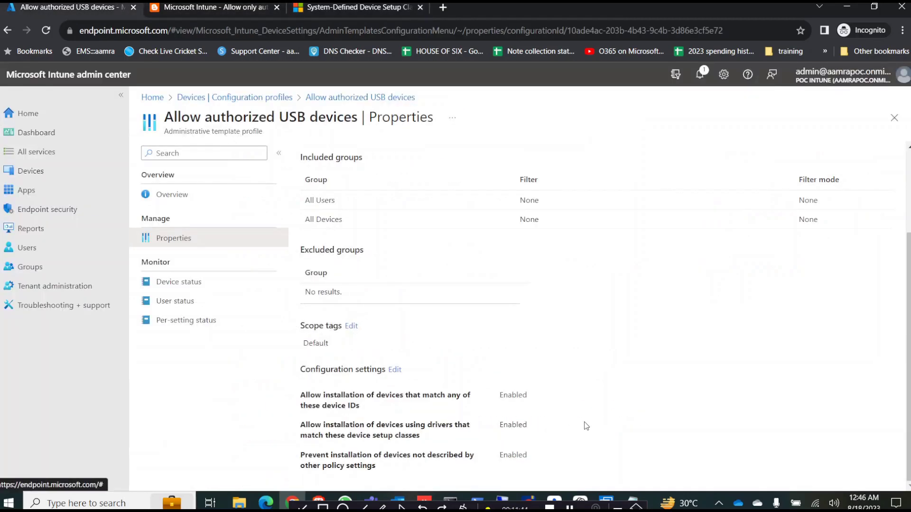